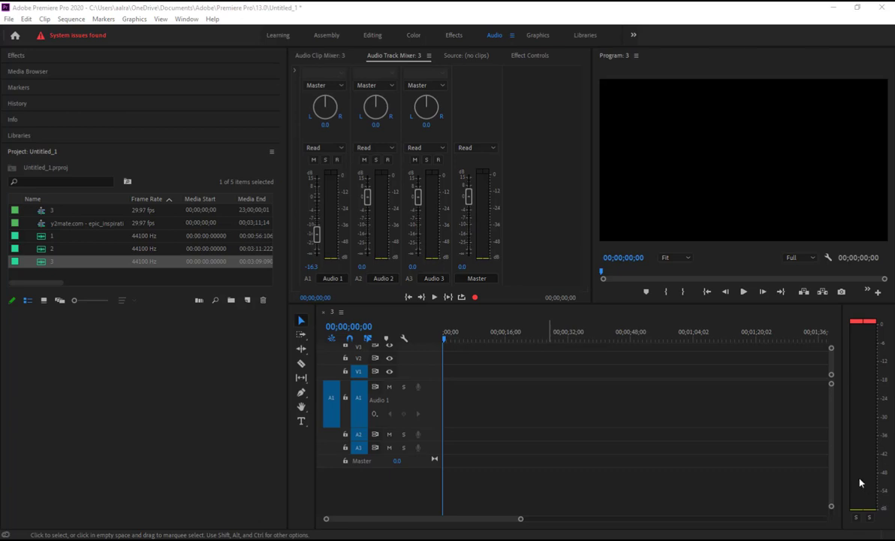
Add one video track, one standard audio track and two stereo audio submix tracks to the sequence.
{"action": "right_click", "coordinate": [432, 409]}
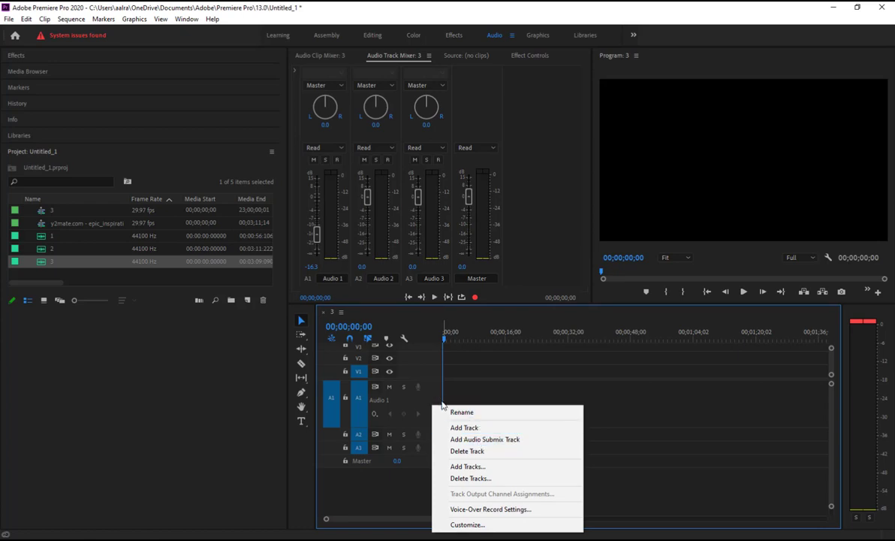
{"action": "left_click", "coordinate": [481, 467]}
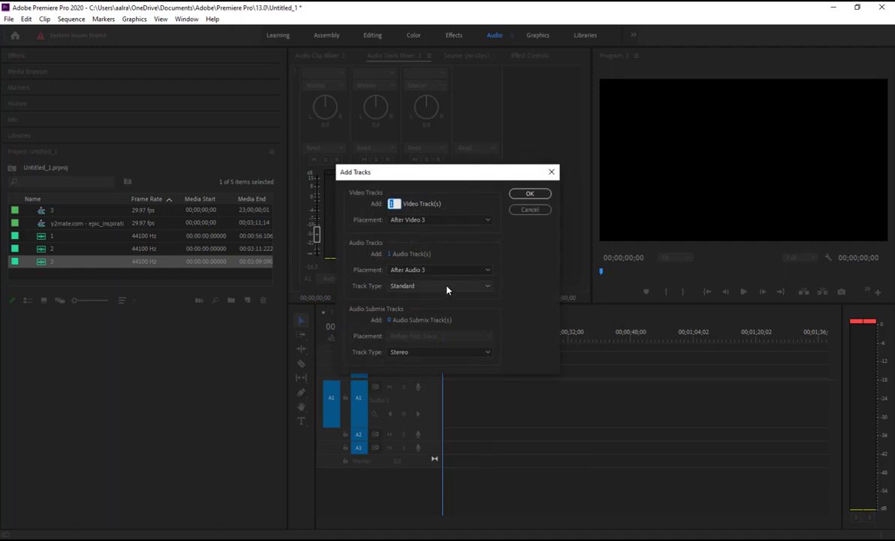
{"action": "left_click", "coordinate": [443, 290]}
{"action": "left_click", "coordinate": [443, 290]}
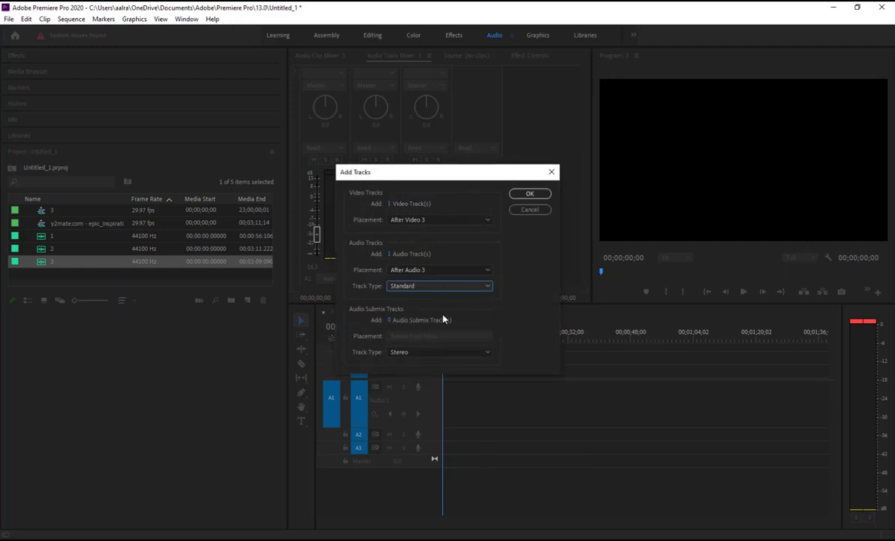
{"action": "left_click", "coordinate": [415, 351]}
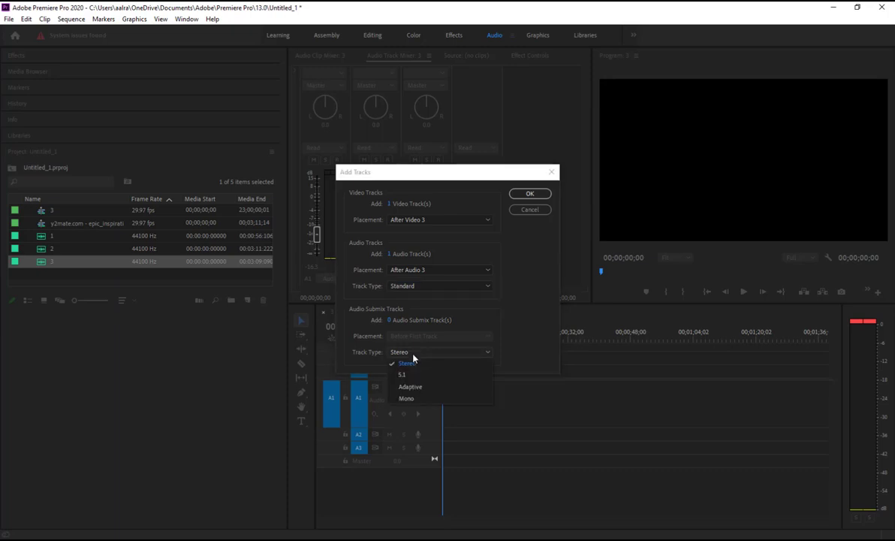
{"action": "left_click", "coordinate": [508, 320]}
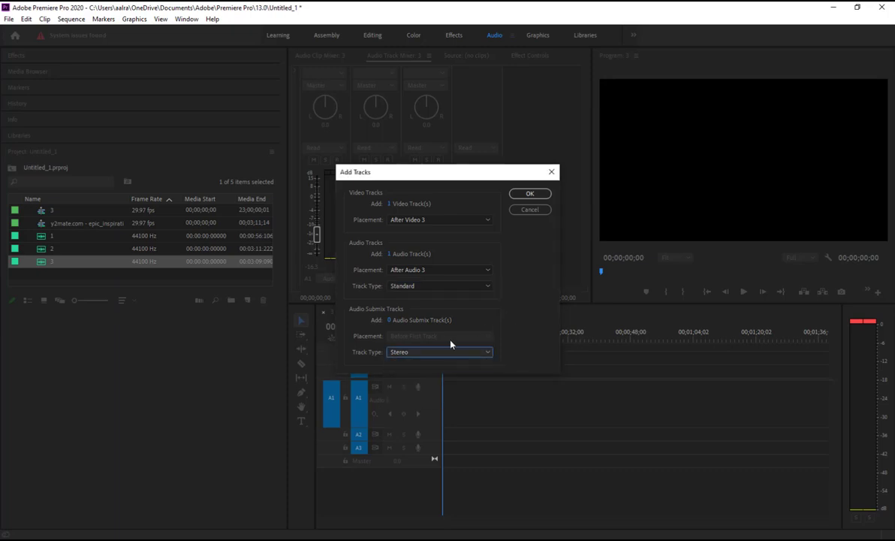
{"action": "left_click", "coordinate": [390, 319]}
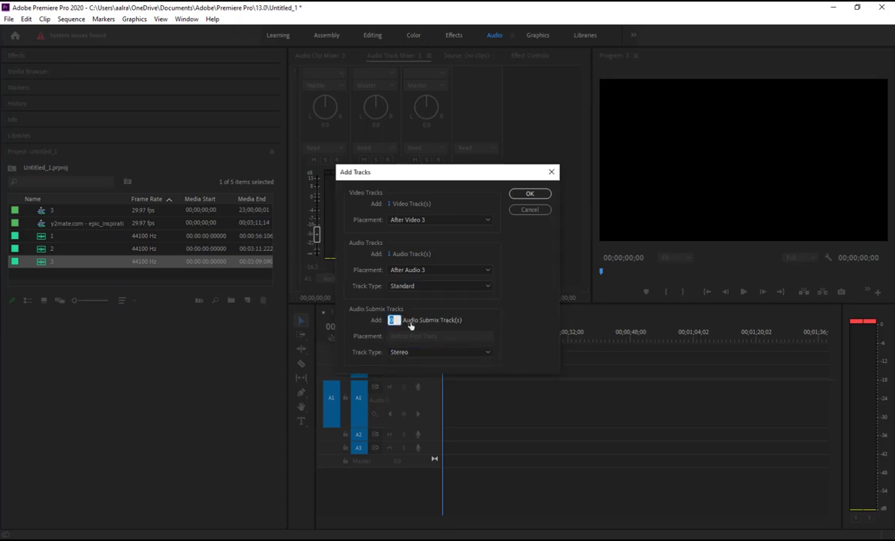
{"action": "type", "text": "2"}
{"action": "key", "text": "Return"}
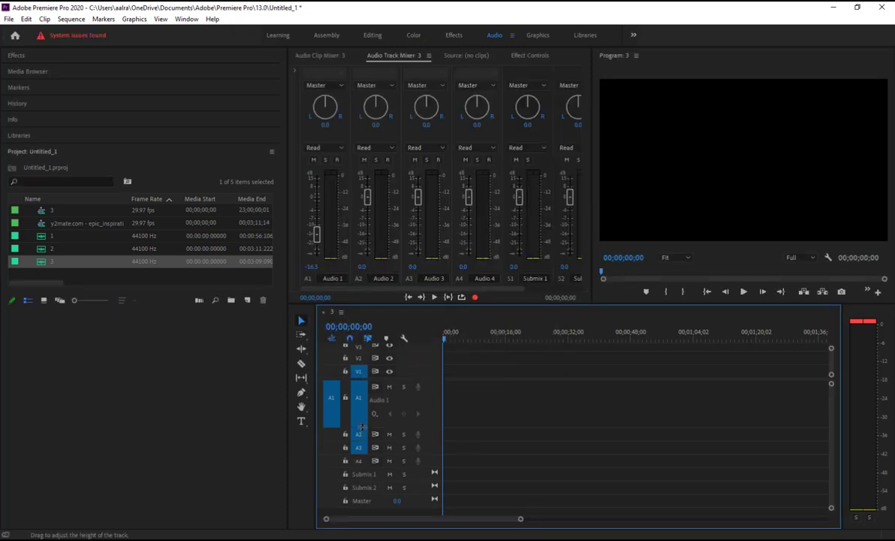
Place audio clips 1, 2 and 3 at the start of A1, A2 and A3, and trim clips 2 and 3 to clip 1's end.
{"action": "left_click_drag", "start_coordinate": [363, 409], "coordinate": [362, 411]}
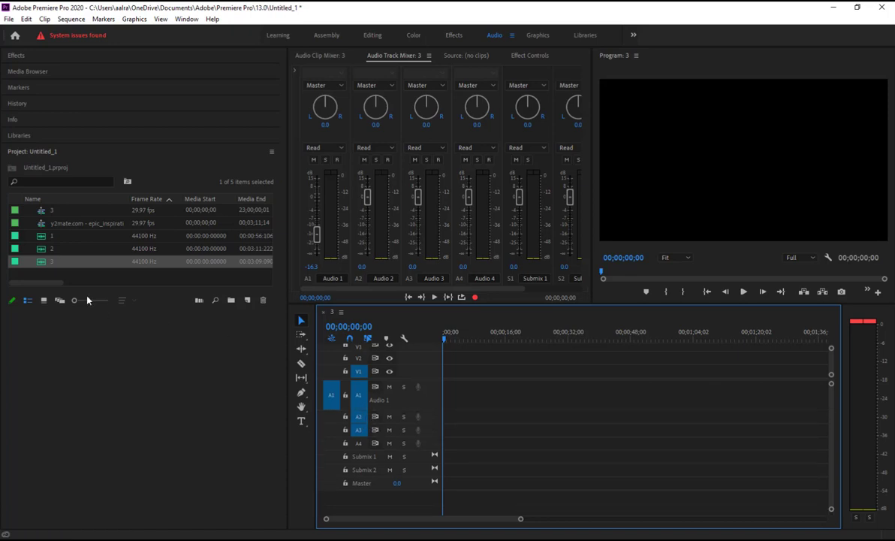
{"action": "left_click_drag", "start_coordinate": [42, 241], "coordinate": [447, 420]}
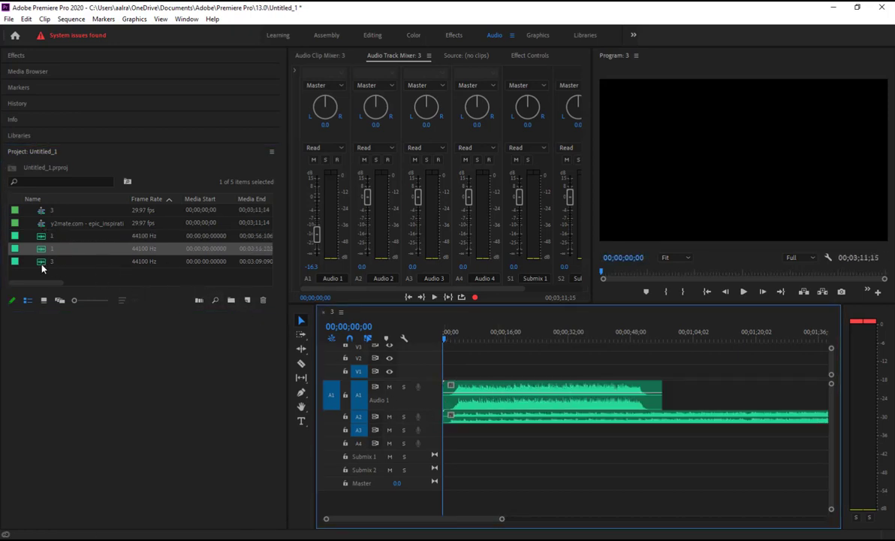
{"action": "left_click_drag", "start_coordinate": [42, 263], "coordinate": [448, 440]}
{"action": "key", "text": "backslash"}
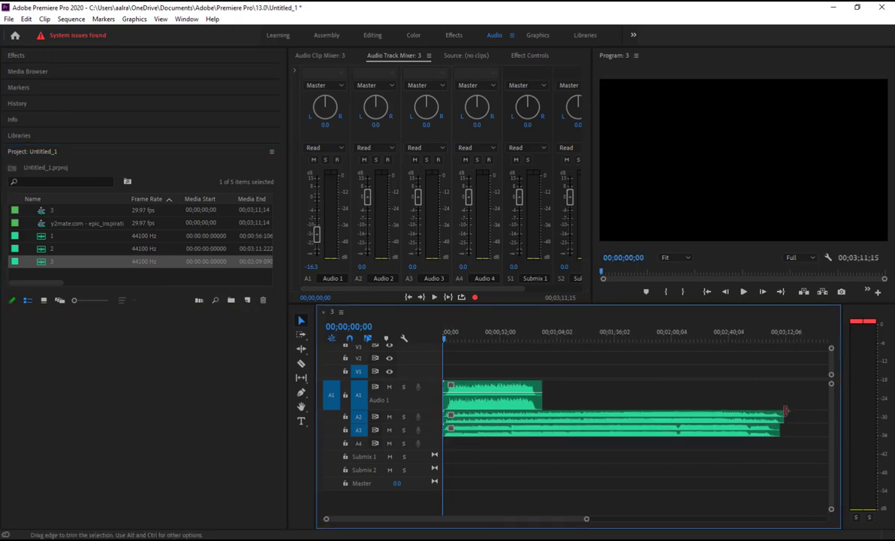
{"action": "left_click_drag", "start_coordinate": [782, 416], "coordinate": [541, 415]}
{"action": "left_click_drag", "start_coordinate": [778, 430], "coordinate": [541, 429]}
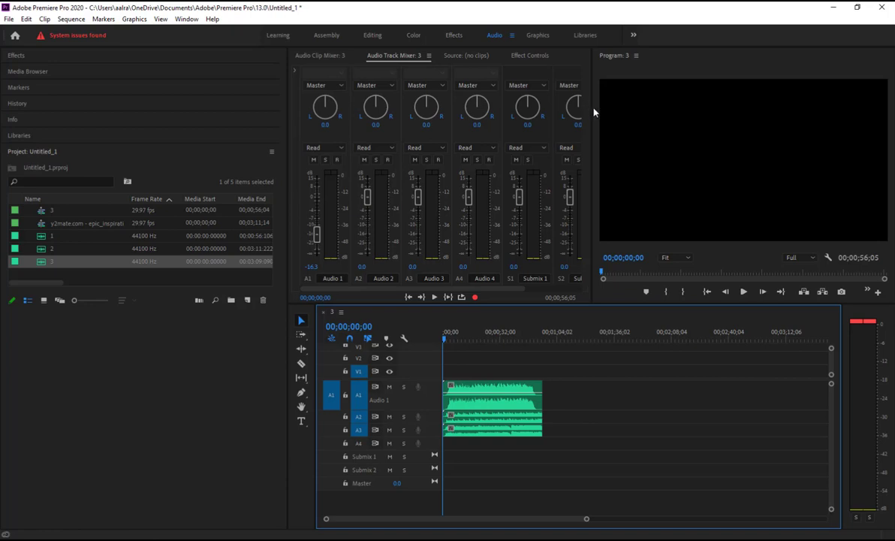
Widen the Audio Track Mixer and route Audio 1 and Audio 2 to Submix 1 and Audio 3 to Submix 2.
{"action": "left_click_drag", "start_coordinate": [593, 111], "coordinate": [809, 111]}
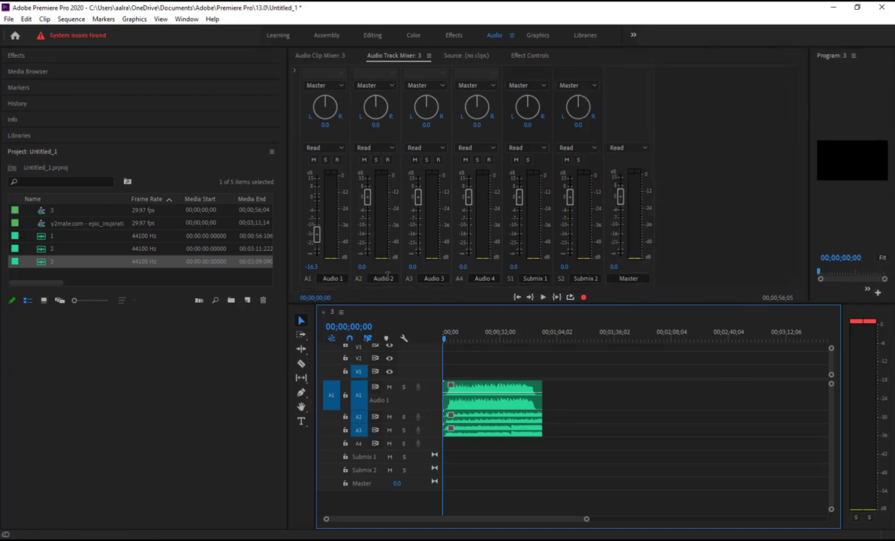
{"action": "double_click", "coordinate": [593, 277]}
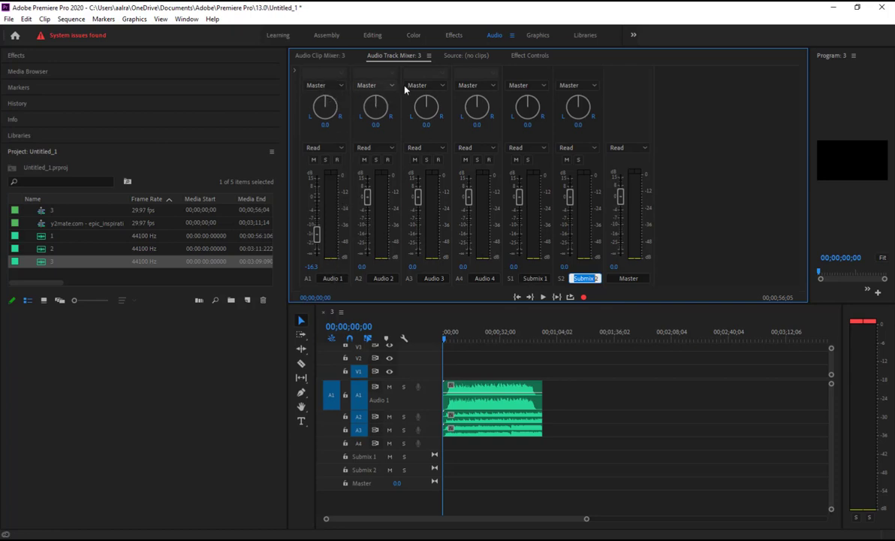
{"action": "left_click", "coordinate": [326, 88]}
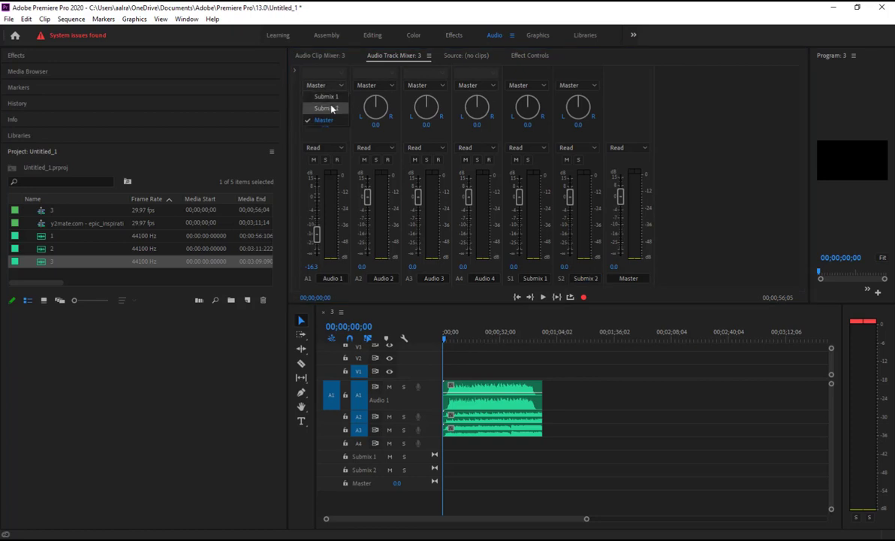
{"action": "left_click", "coordinate": [309, 101]}
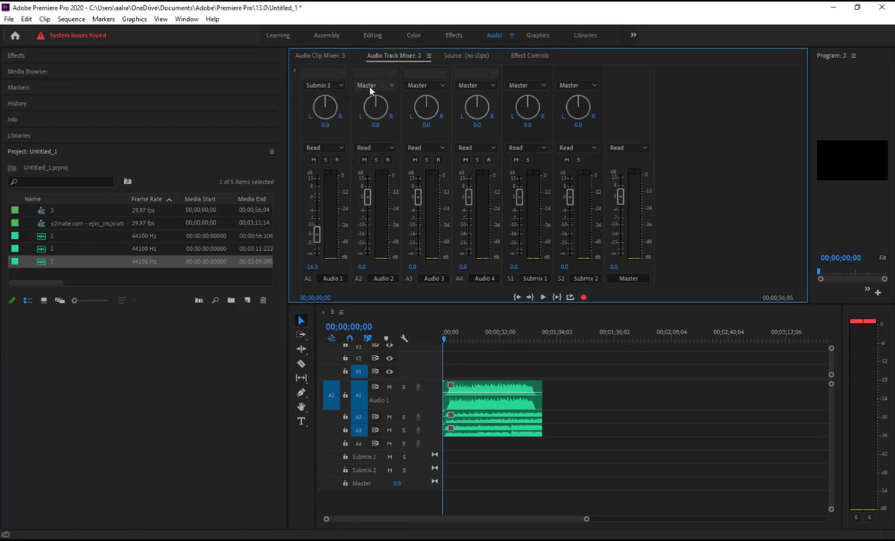
{"action": "left_click", "coordinate": [367, 85]}
{"action": "left_click", "coordinate": [376, 97]}
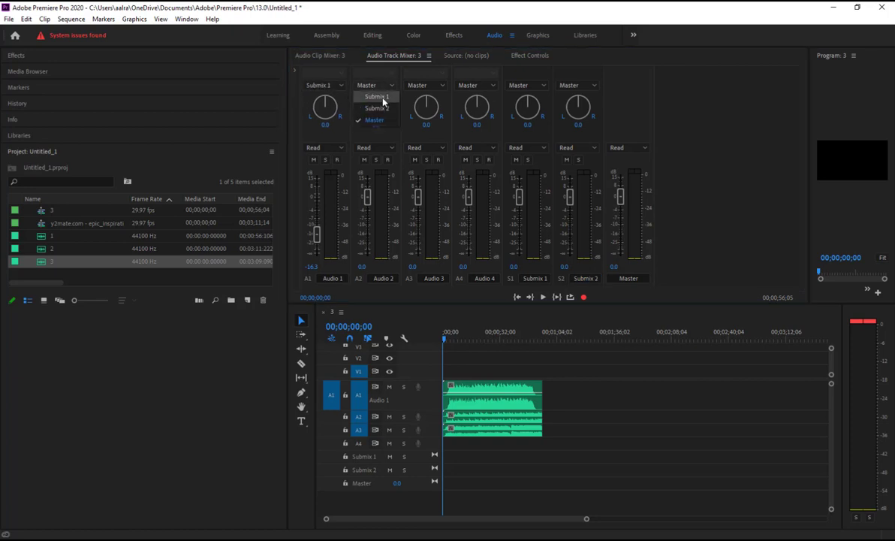
{"action": "left_click", "coordinate": [429, 87]}
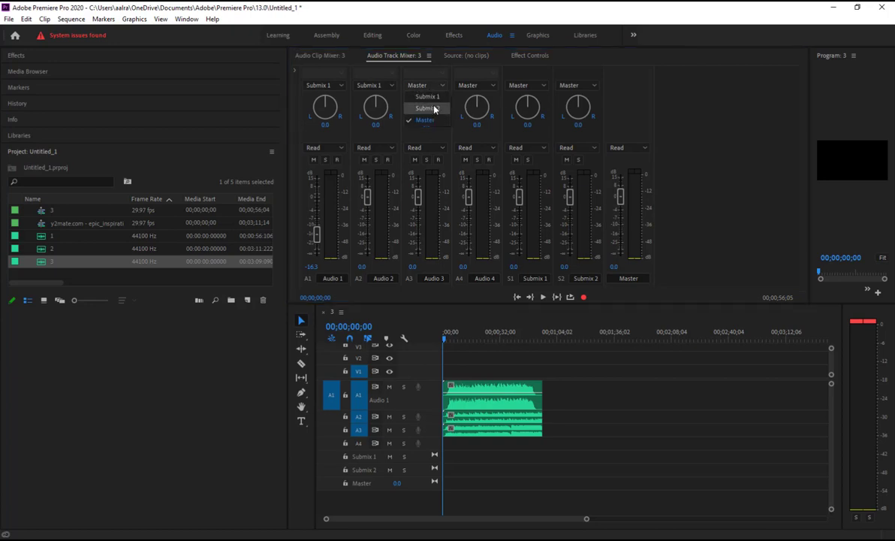
{"action": "left_click", "coordinate": [426, 108]}
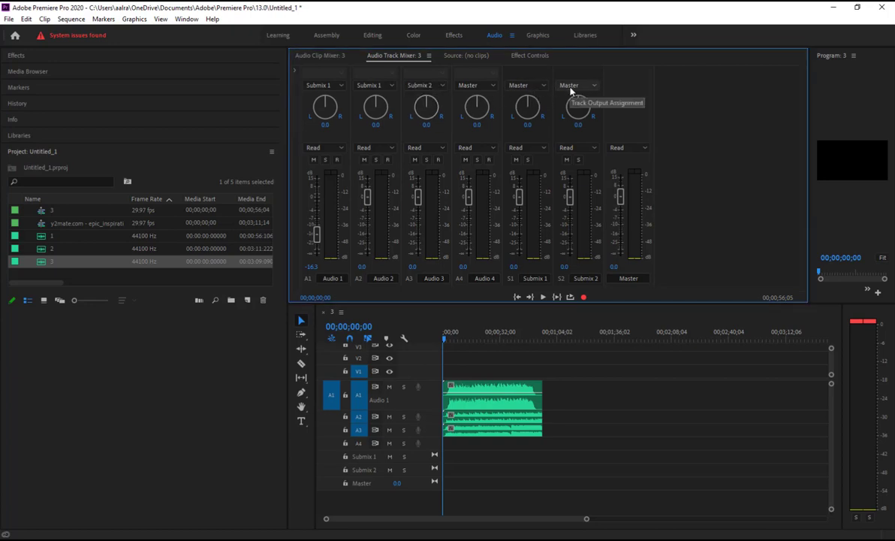
{"action": "left_click", "coordinate": [537, 87]}
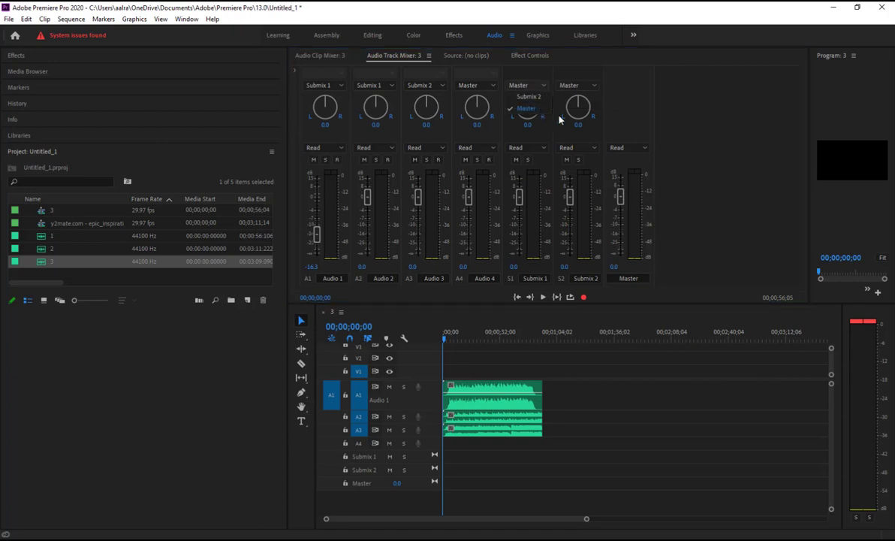
{"action": "left_click", "coordinate": [544, 79]}
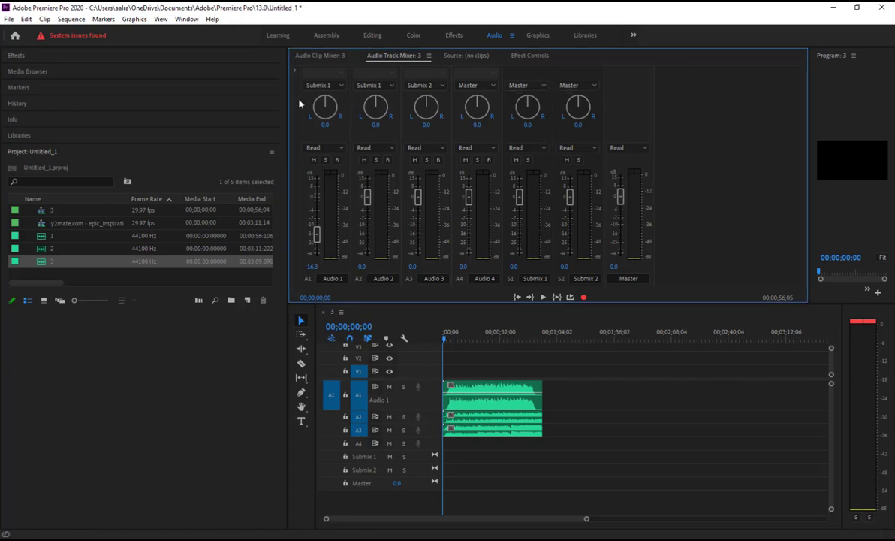
Show the mixer's effects and sends area and examine the effect categories available for Submix 1 and Master.
{"action": "left_click", "coordinate": [296, 74]}
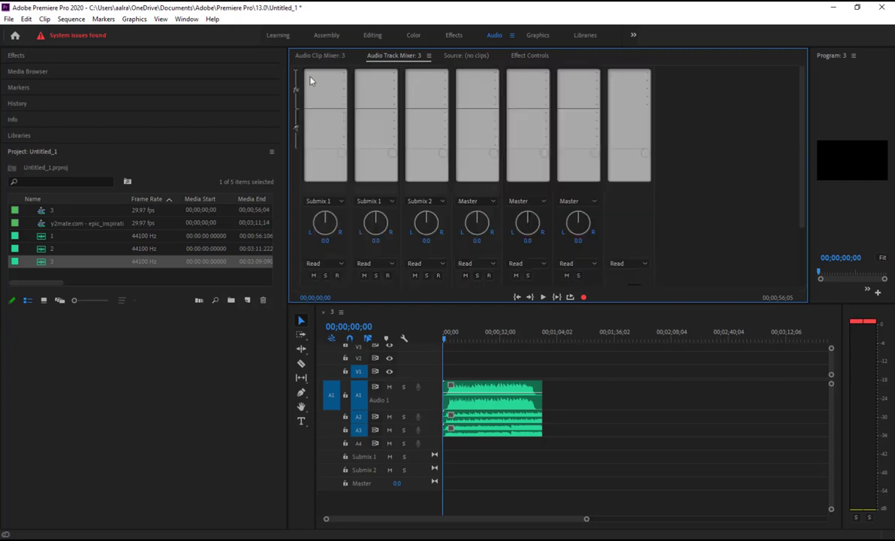
{"action": "left_click", "coordinate": [547, 75]}
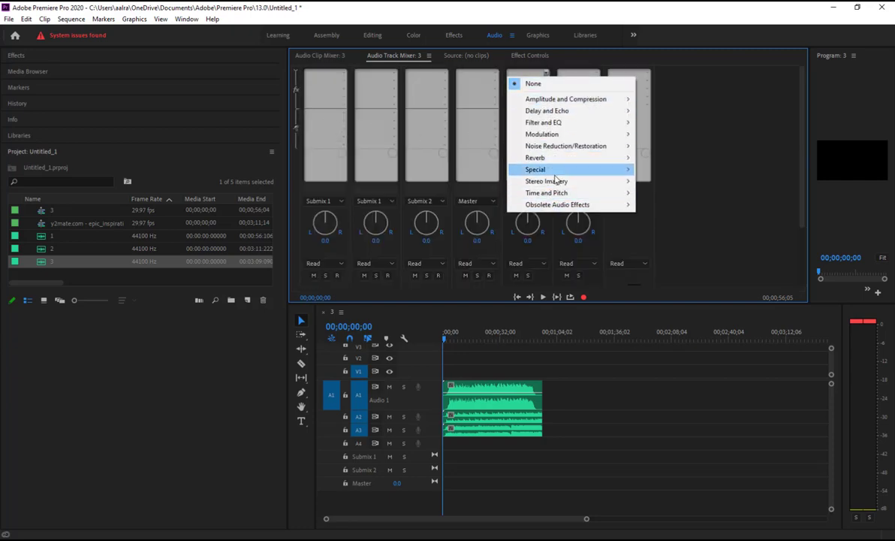
{"action": "mouse_move", "coordinate": [554, 171]}
{"action": "left_click", "coordinate": [705, 181]}
{"action": "left_click", "coordinate": [647, 90]}
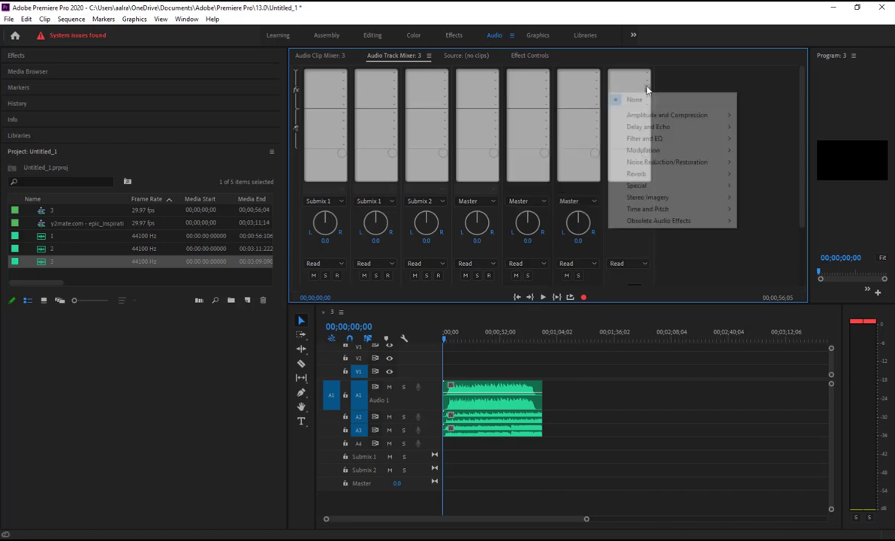
{"action": "left_click", "coordinate": [747, 134]}
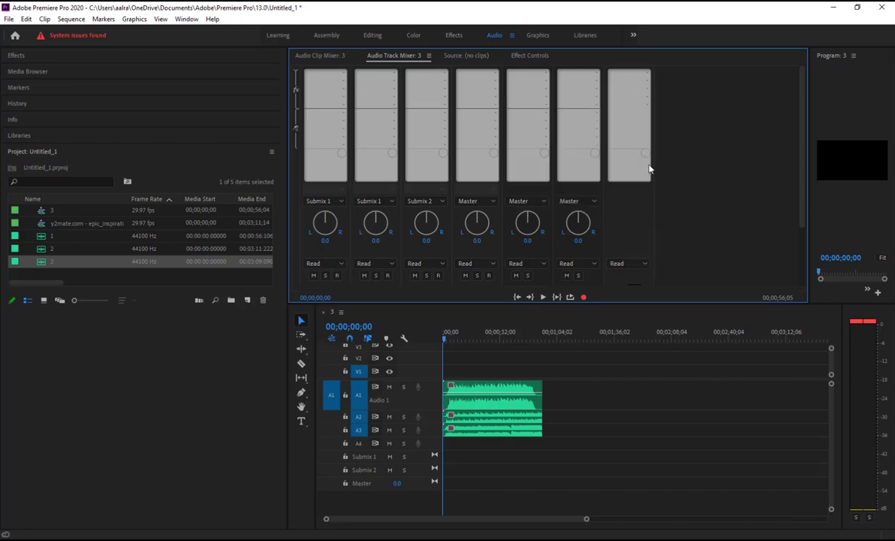
Pan Submix 2 to -1.5 and collapse the mixer's effects and sends area.
{"action": "left_click_drag", "start_coordinate": [579, 220], "coordinate": [562, 195]}
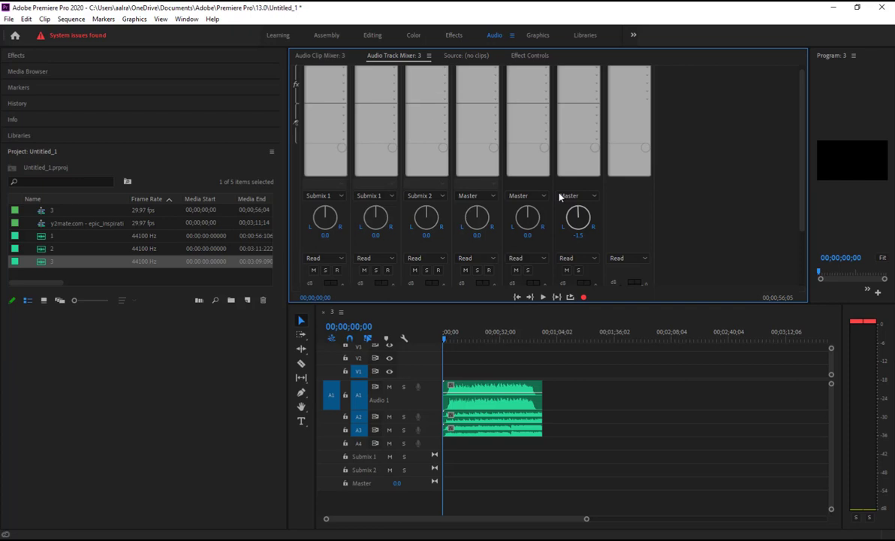
{"action": "left_click", "coordinate": [295, 71]}
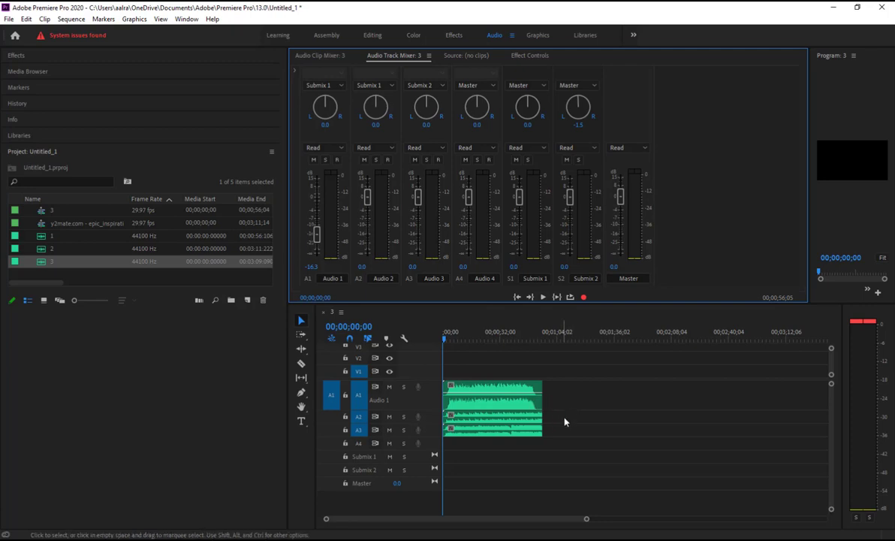
Delete the clips on A2 and A3, and enlarge the display of the remaining clip on A1.
{"action": "left_click_drag", "start_coordinate": [564, 417], "coordinate": [510, 435]}
{"action": "key", "text": "Delete"}
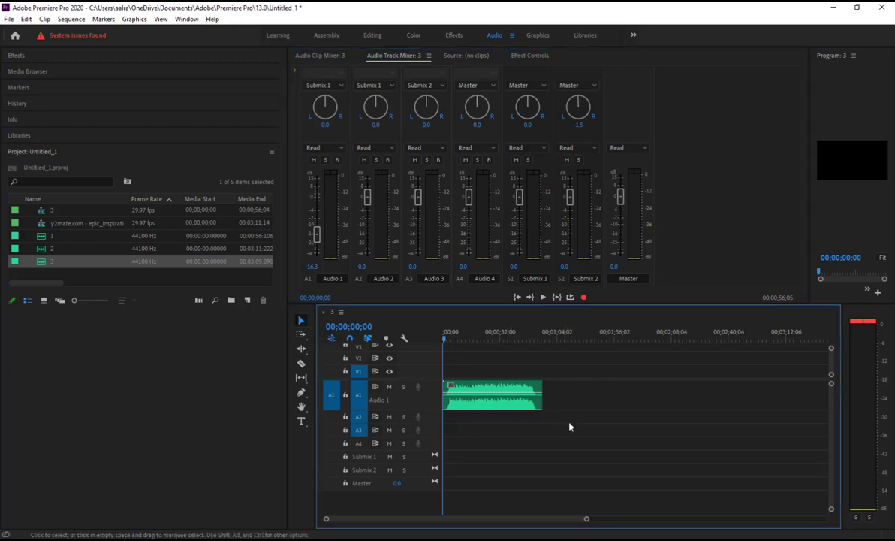
{"action": "key", "text": "backslash"}
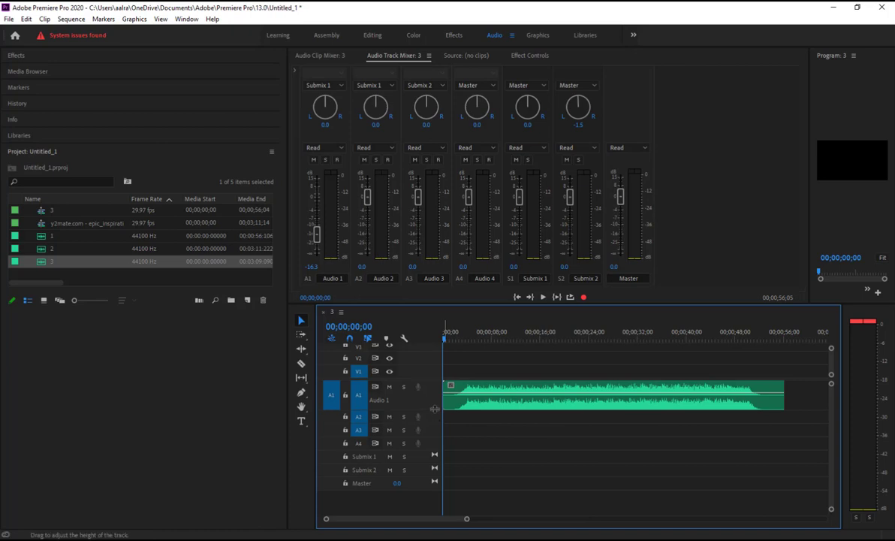
{"action": "left_click_drag", "start_coordinate": [432, 409], "coordinate": [428, 467]}
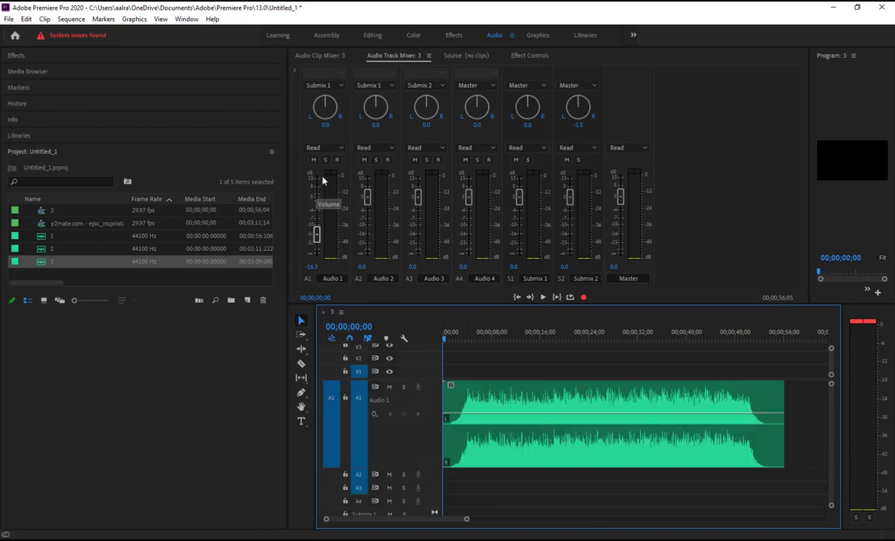
Play the sequence, set Audio 1's automation mode to Off, and play on to about 16 seconds.
{"action": "left_click", "coordinate": [542, 297]}
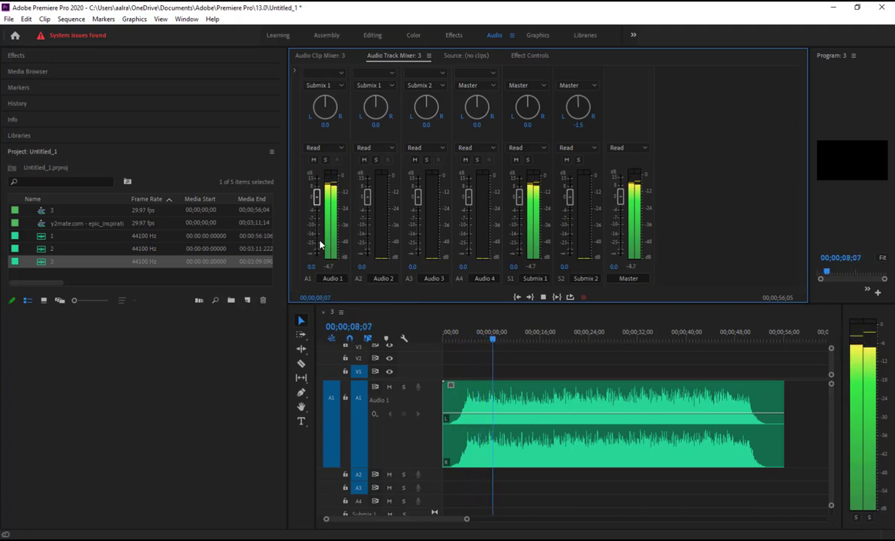
{"action": "key", "text": "space"}
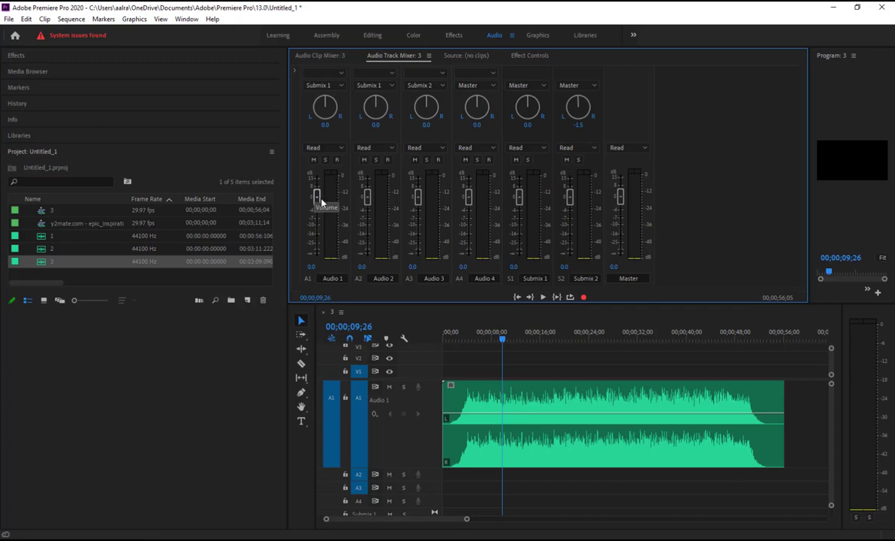
{"action": "left_click", "coordinate": [332, 149]}
{"action": "left_click", "coordinate": [328, 161]}
{"action": "left_click", "coordinate": [543, 297]}
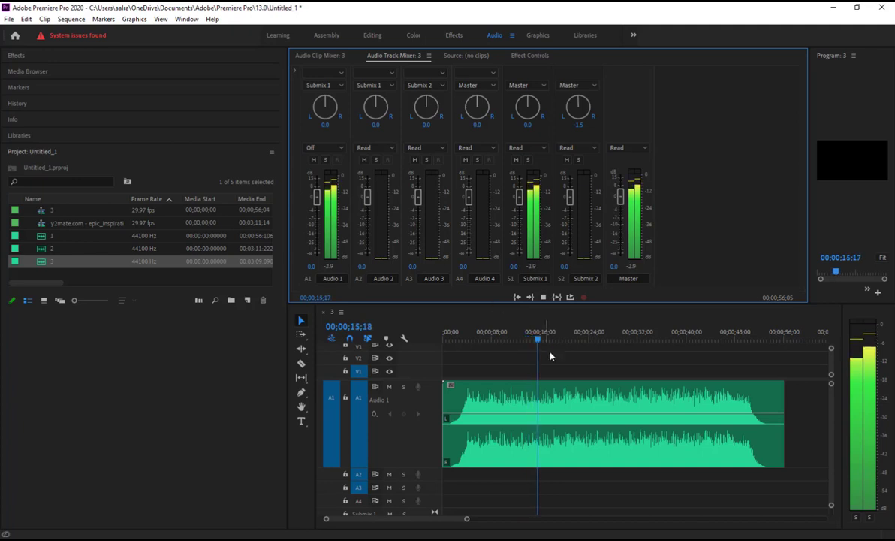
{"action": "key", "text": "space"}
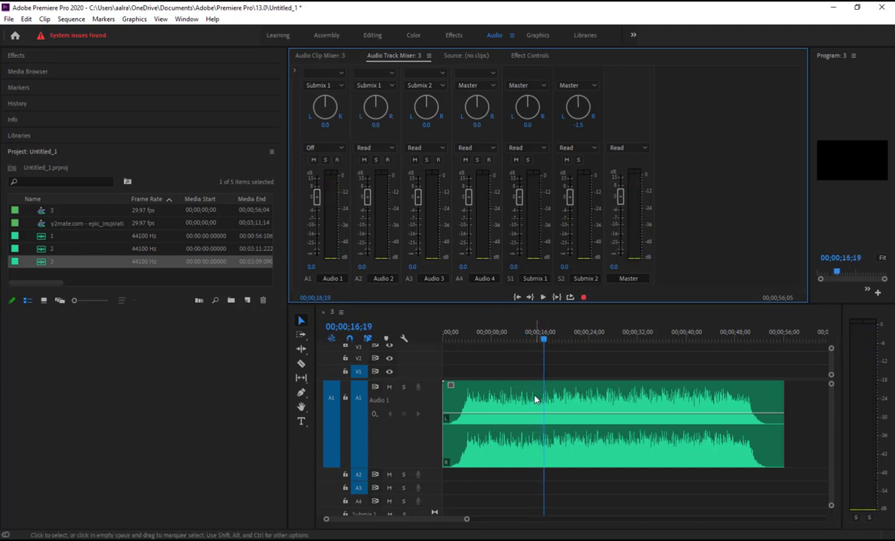
Adjust the gain of the clip on A1 by -20 dB.
{"action": "left_click", "coordinate": [536, 398]}
{"action": "right_click", "coordinate": [562, 396]}
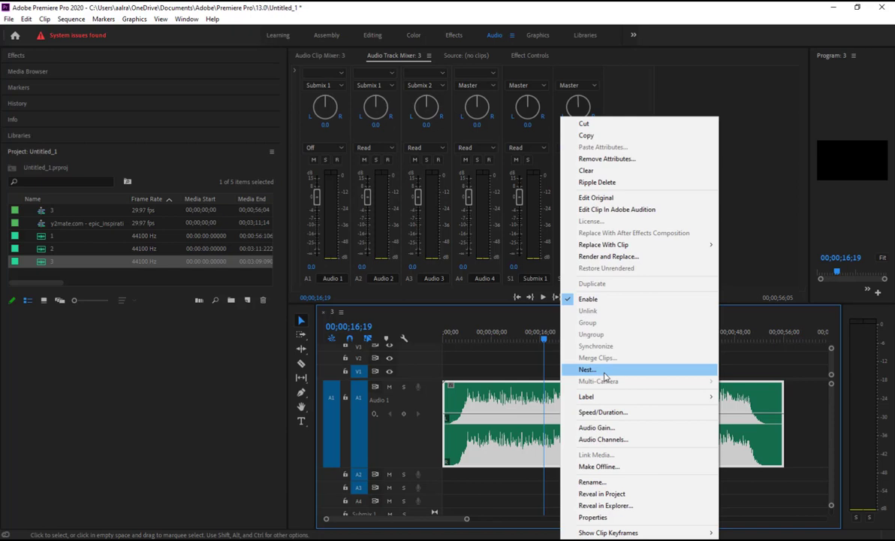
{"action": "left_click", "coordinate": [596, 427]}
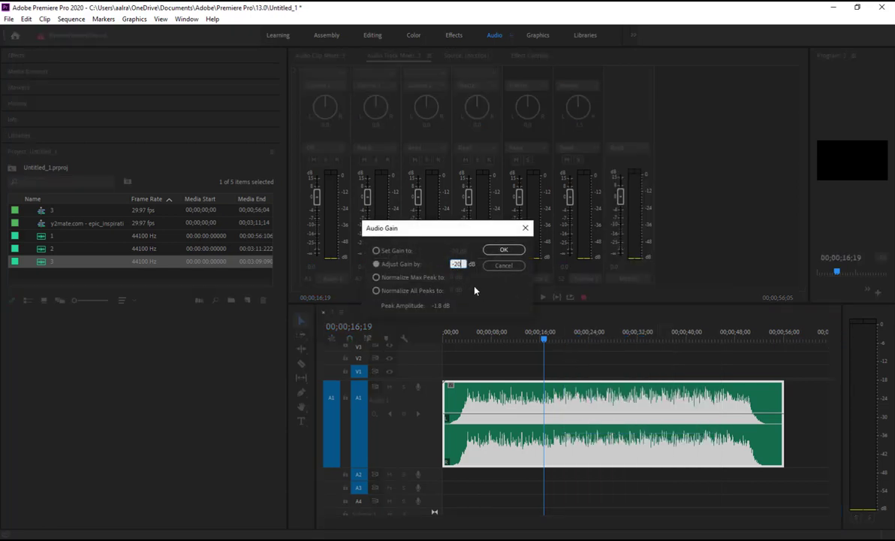
{"action": "key", "text": "Return"}
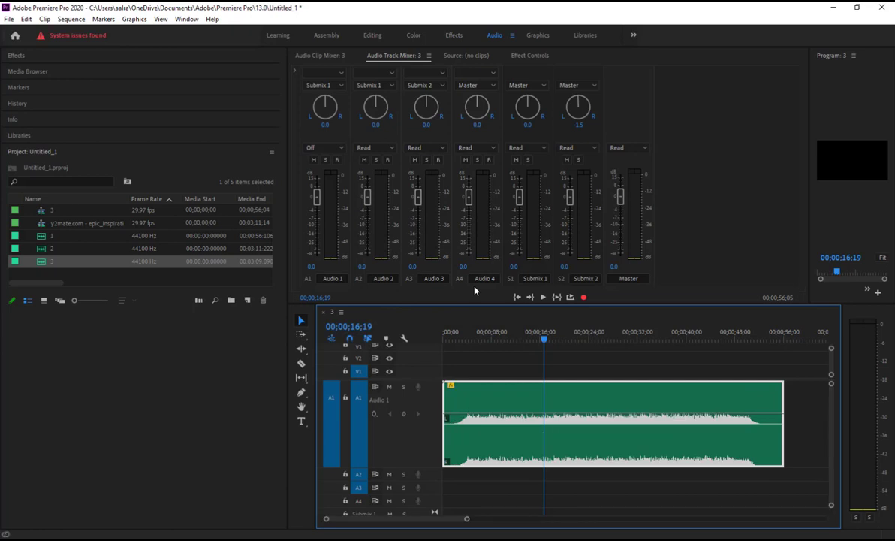
Play the sequence, switch Audio 1's automation mode to Read, and let playback run on to about 27 seconds.
{"action": "left_click", "coordinate": [543, 297]}
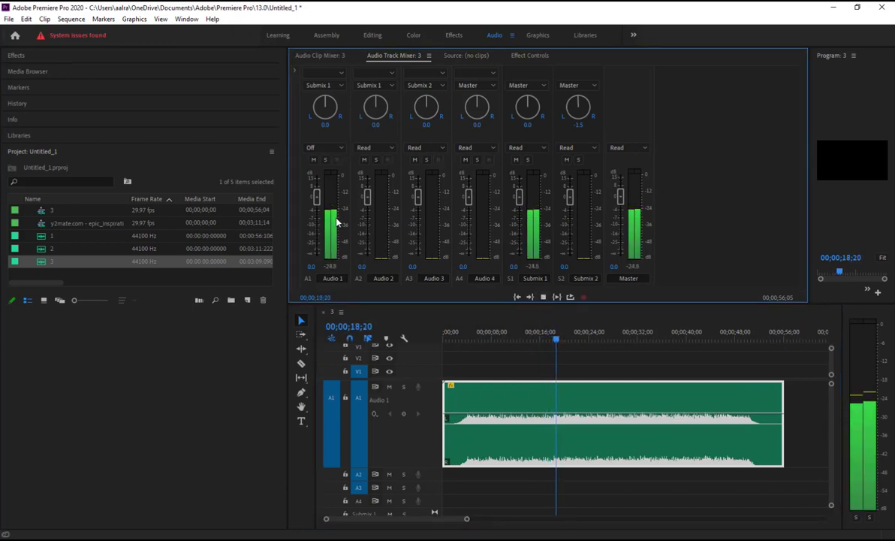
{"action": "left_click", "coordinate": [323, 148]}
{"action": "left_click", "coordinate": [324, 175]}
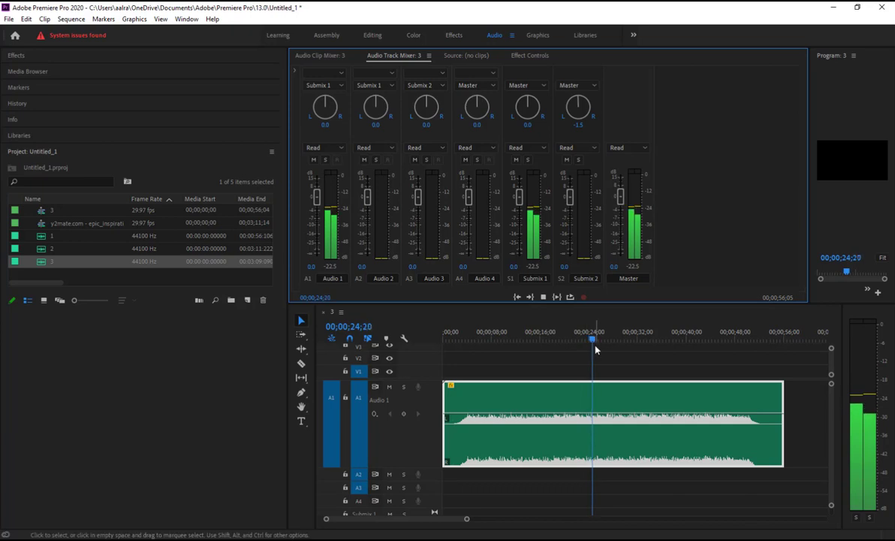
{"action": "key", "text": "space"}
{"action": "key", "text": "space"}
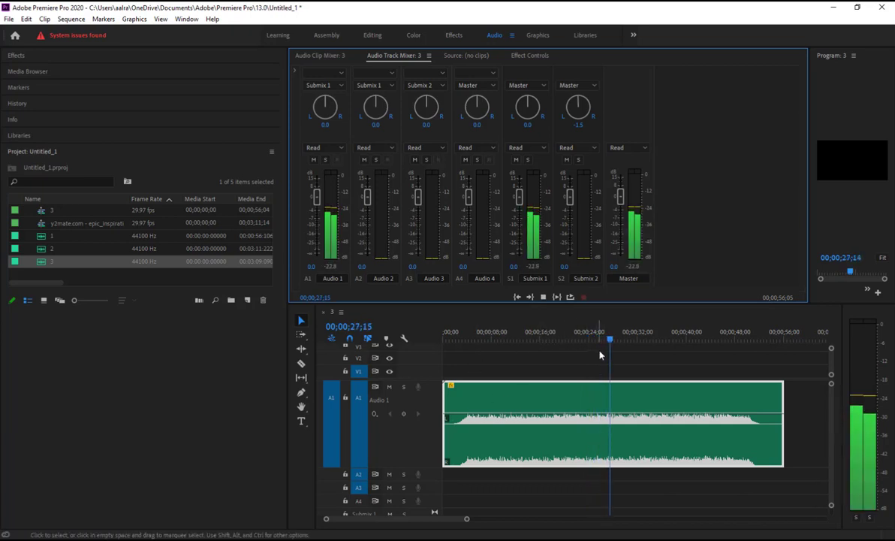
Return the playhead to the start and play the sequence to observe Audio 1's fader and levels in Read mode.
{"action": "left_click", "coordinate": [397, 353]}
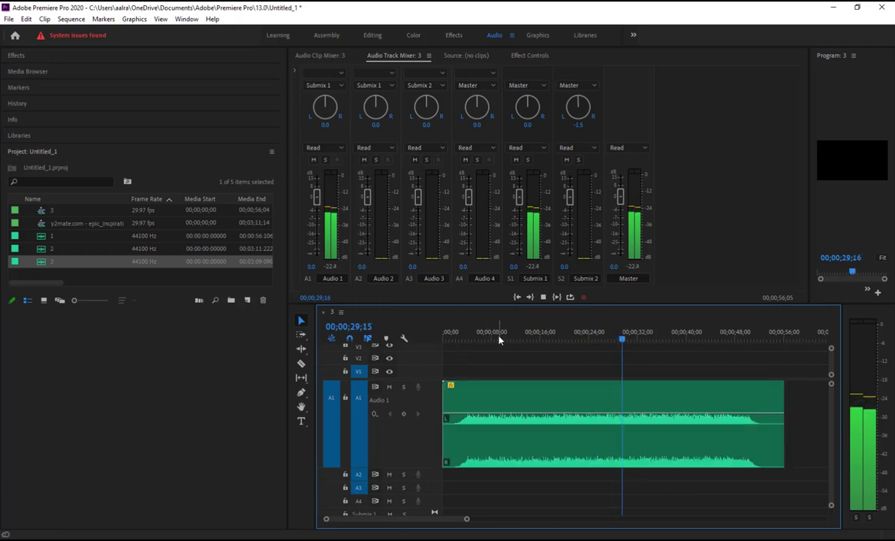
{"action": "left_click_drag", "start_coordinate": [500, 339], "coordinate": [382, 342]}
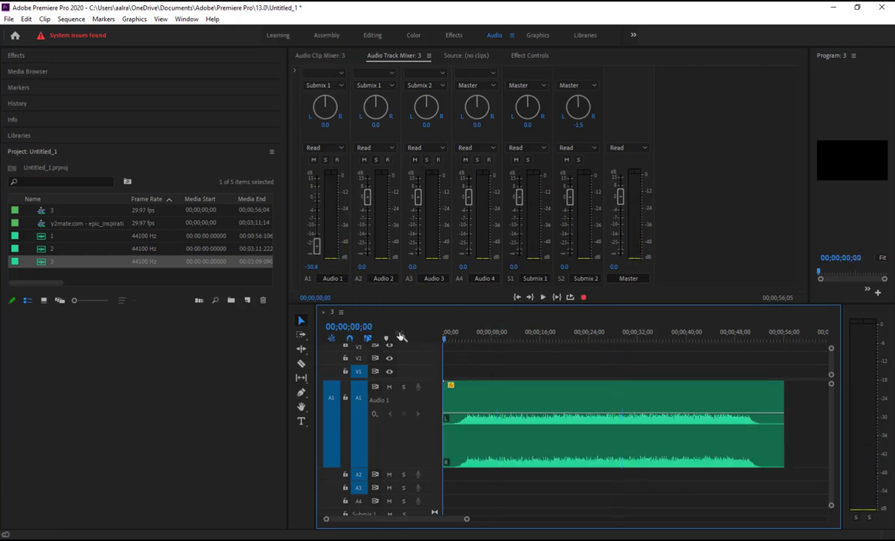
{"action": "left_click", "coordinate": [543, 298]}
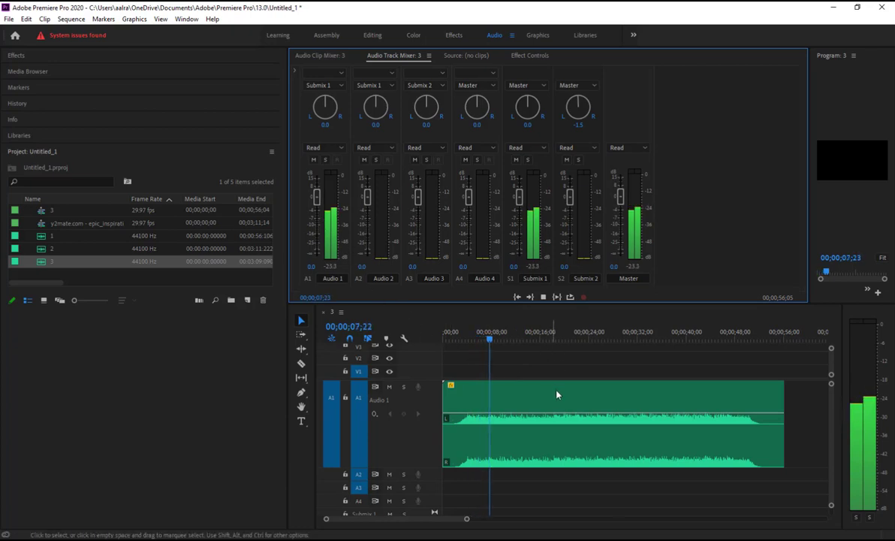
Add clip volume keyframes on A1 at about 13, 20 and 23 seconds, and pull the middle one down to form a dip.
{"action": "left_click", "coordinate": [524, 415]}
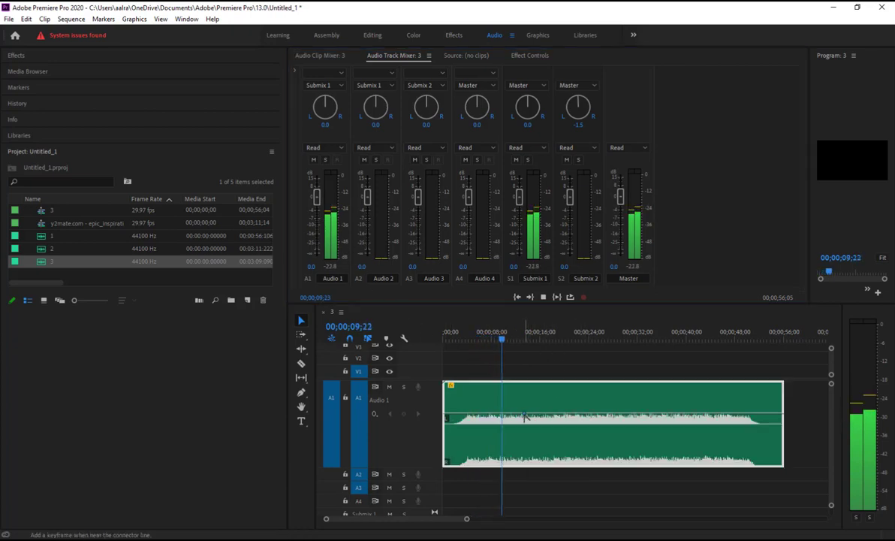
{"action": "left_click", "coordinate": [585, 414], "text": "ctrl"}
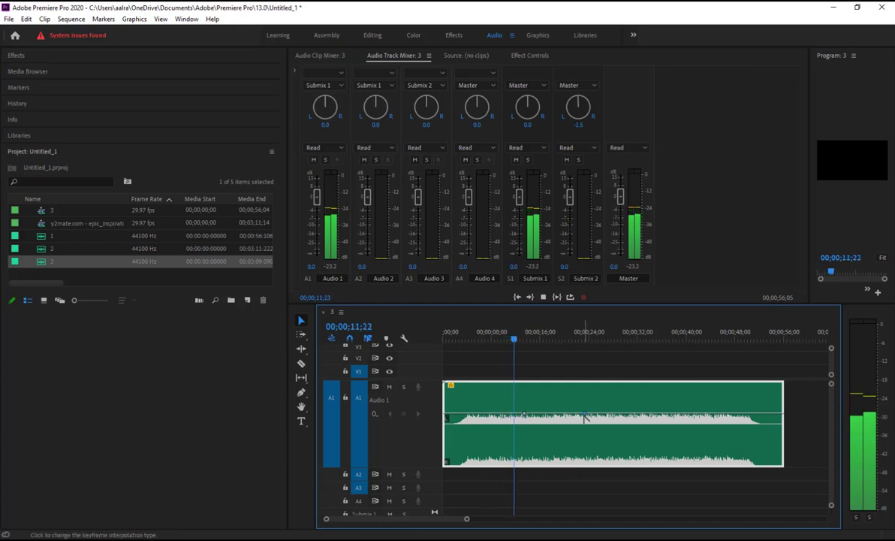
{"action": "left_click", "coordinate": [565, 414], "text": "ctrl"}
{"action": "left_click_drag", "start_coordinate": [565, 415], "coordinate": [563, 455]}
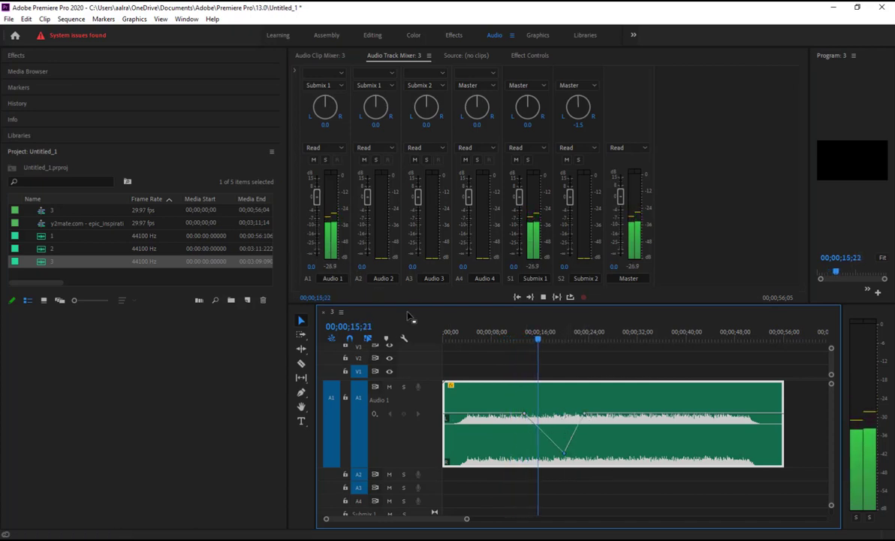
Move the playhead back to 00;00;12;18 and play into the volume dip, stopping at about 14 seconds.
{"action": "left_click", "coordinate": [559, 342]}
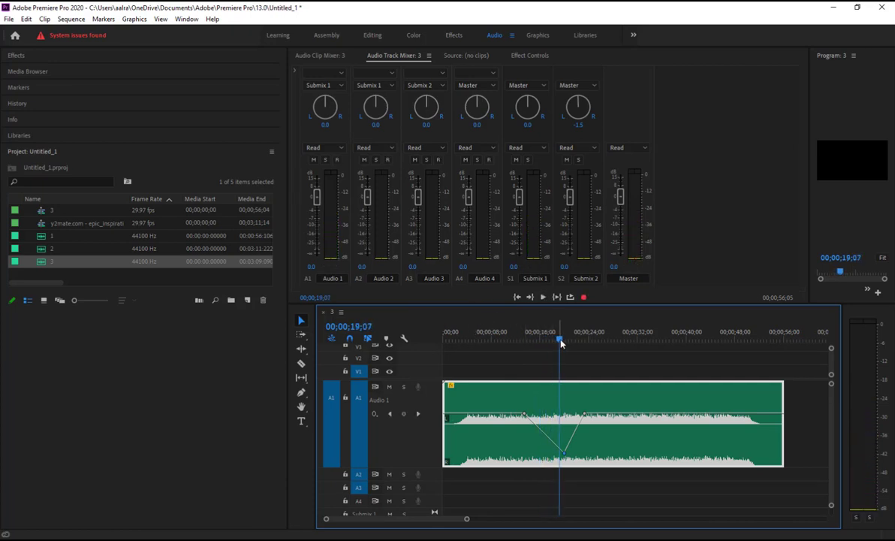
{"action": "left_click_drag", "start_coordinate": [560, 342], "coordinate": [520, 341]}
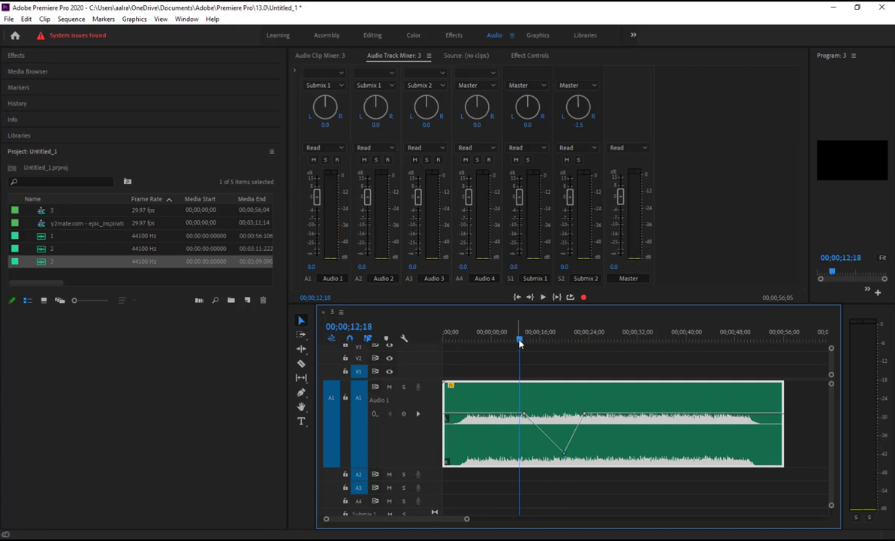
{"action": "key", "text": "space"}
{"action": "key", "text": "space"}
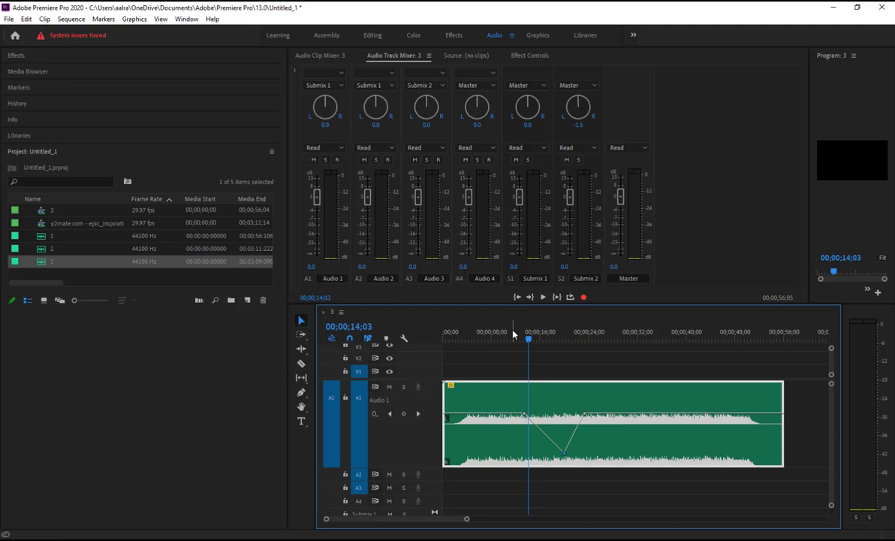
Add more volume keyframes to the A1 clip, with a peak at about 8 seconds, -17.1 dB at 00;00;30;05 and -0.4 dB at 00;00;39;26.
{"action": "left_click", "coordinate": [469, 413], "text": "ctrl"}
{"action": "left_click", "coordinate": [625, 413], "text": "ctrl"}
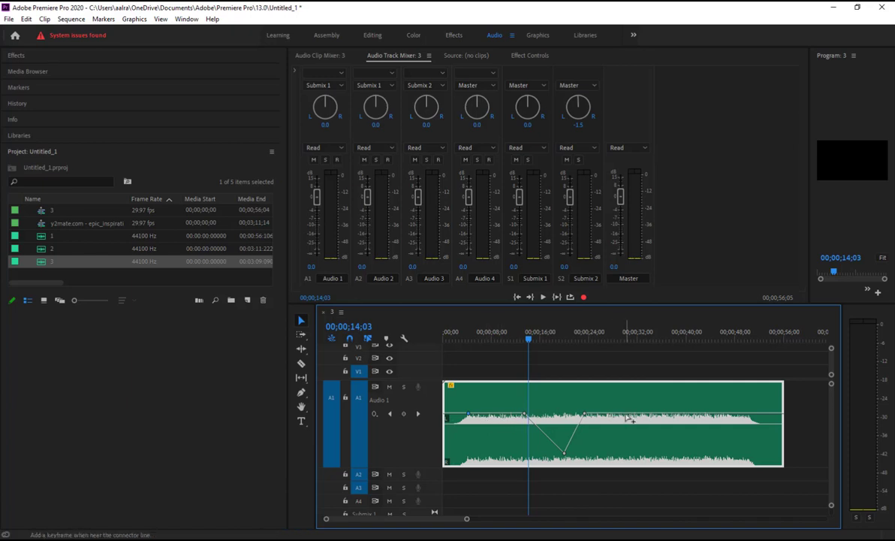
{"action": "left_click", "coordinate": [494, 415], "text": "ctrl"}
{"action": "left_click_drag", "start_coordinate": [494, 415], "coordinate": [494, 389]}
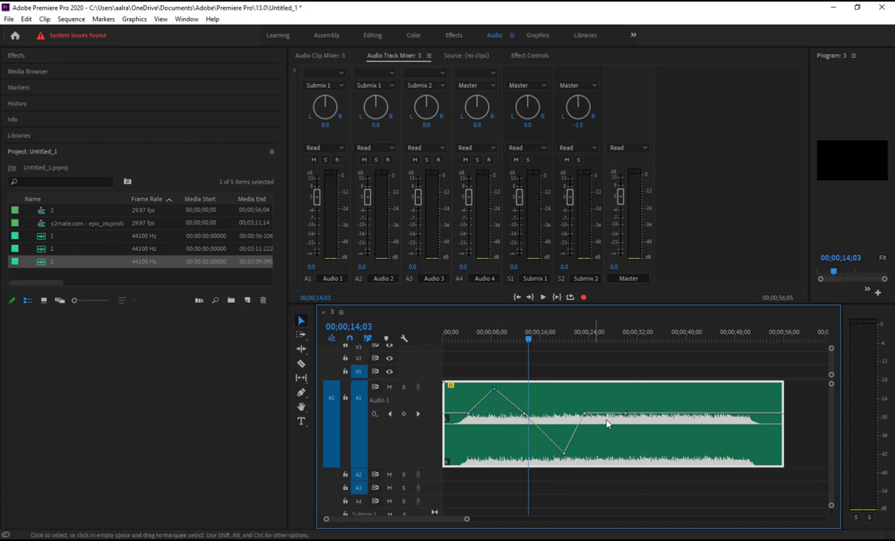
{"action": "left_click_drag", "start_coordinate": [627, 414], "coordinate": [627, 442]}
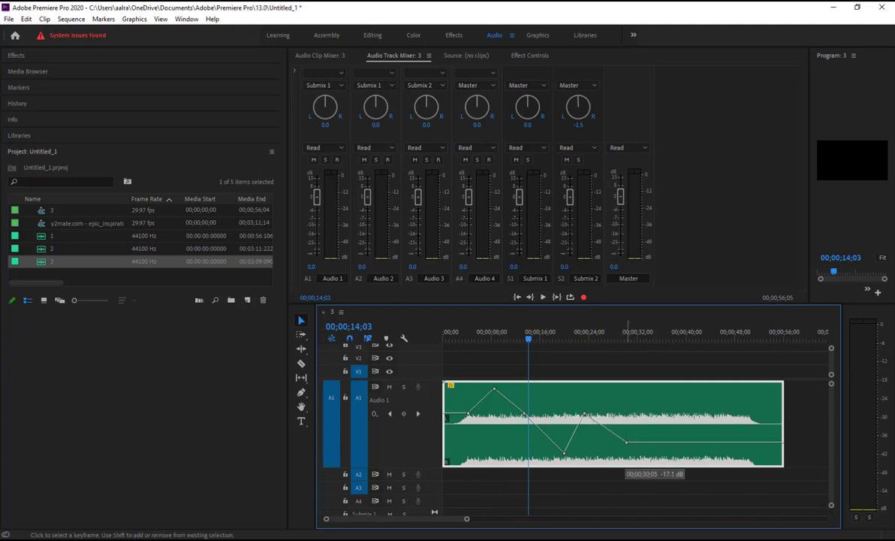
{"action": "double_click", "coordinate": [684, 448]}
{"action": "left_click_drag", "start_coordinate": [684, 442], "coordinate": [685, 414]}
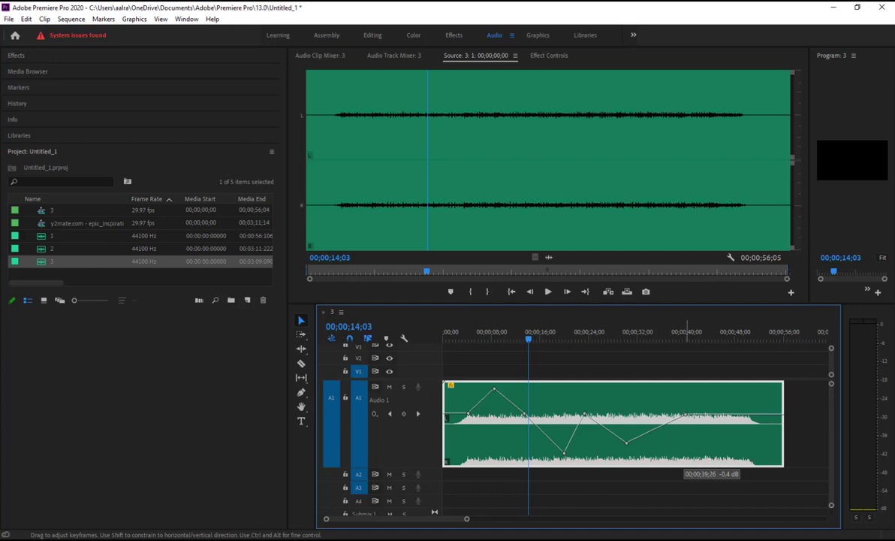
Play from the start with Audio 1's automation mode set to Off in the Audio Track Mixer, and pull down the clip's volume at its start.
{"action": "left_click", "coordinate": [392, 58]}
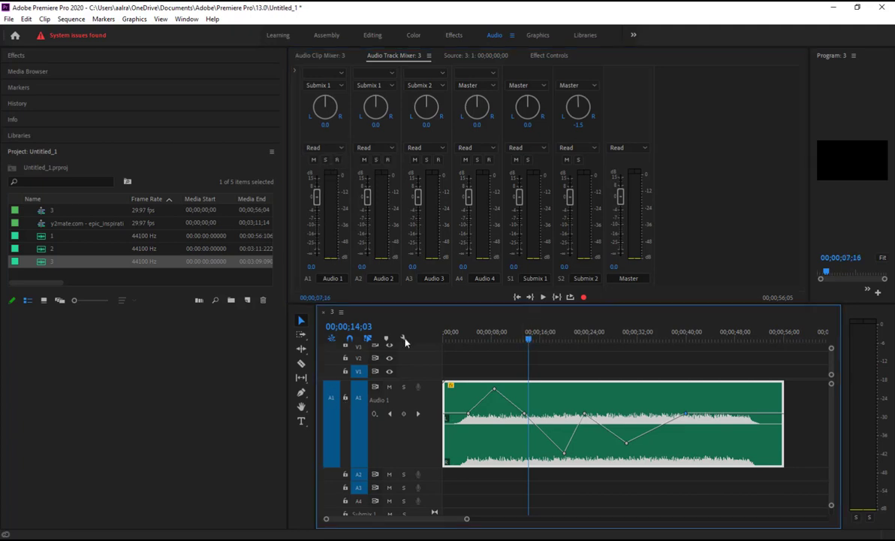
{"action": "left_click", "coordinate": [396, 319]}
{"action": "key", "text": "Home"}
{"action": "left_click", "coordinate": [318, 148]}
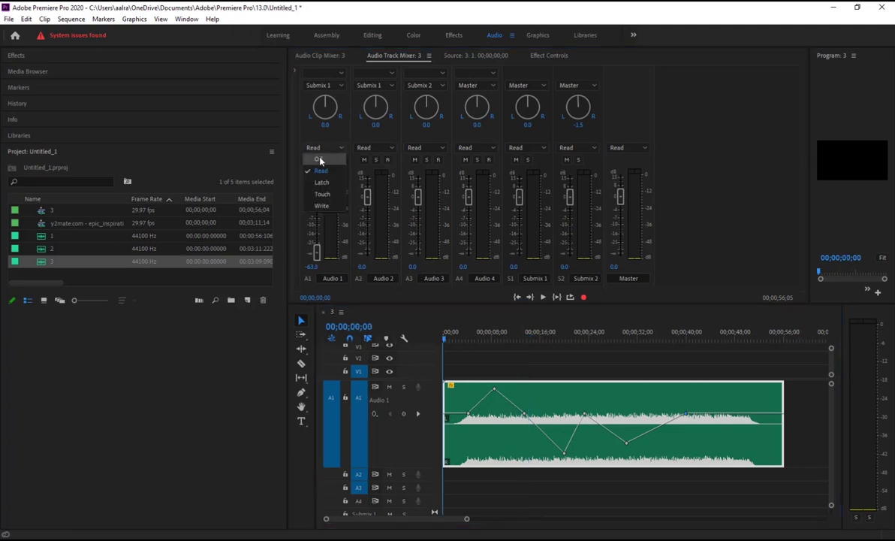
{"action": "left_click", "coordinate": [314, 156]}
{"action": "left_click", "coordinate": [544, 298]}
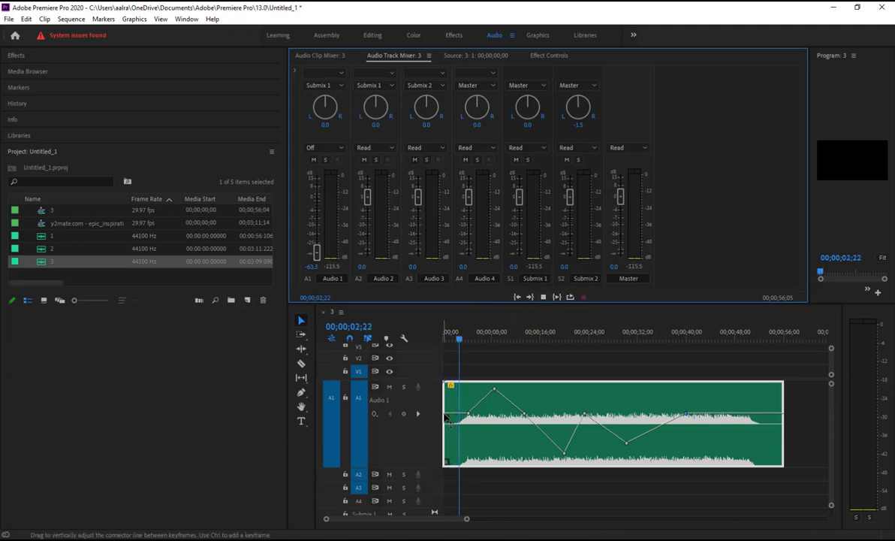
{"action": "left_click_drag", "start_coordinate": [446, 418], "coordinate": [448, 461]}
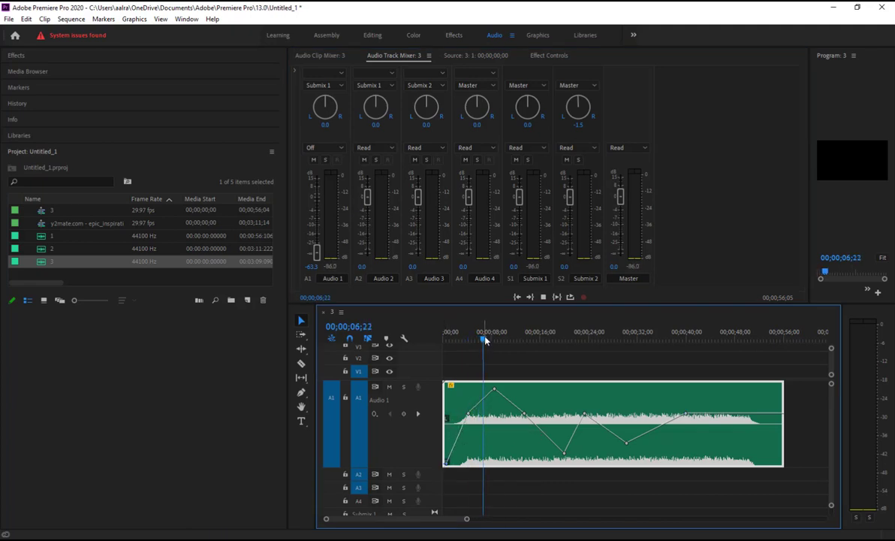
Return the playhead to the start and set Audio 1's automation mode to Read.
{"action": "left_click_drag", "start_coordinate": [485, 341], "coordinate": [414, 343]}
{"action": "left_click", "coordinate": [323, 147]}
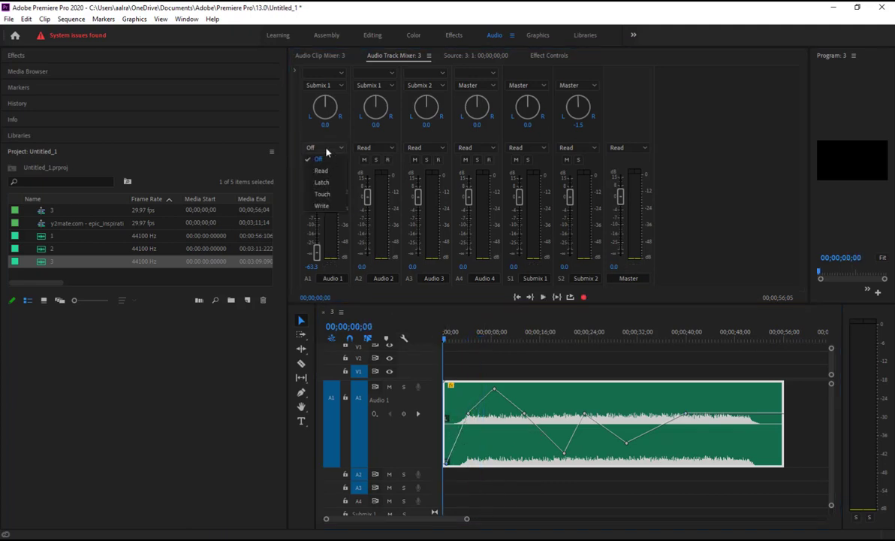
{"action": "left_click", "coordinate": [333, 171]}
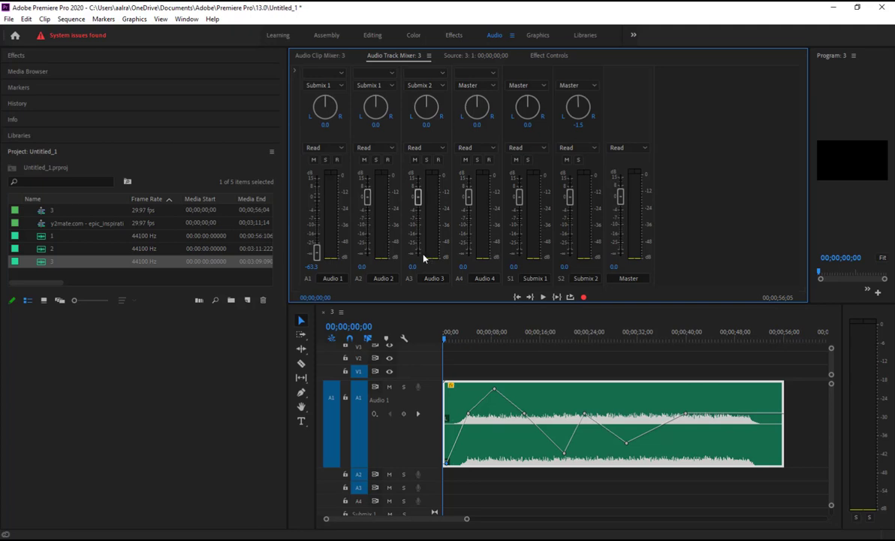
Play the sequence, raise Audio 1's fader to 10.0 dB during playback, and stop at about 20 seconds.
{"action": "left_click", "coordinate": [544, 297]}
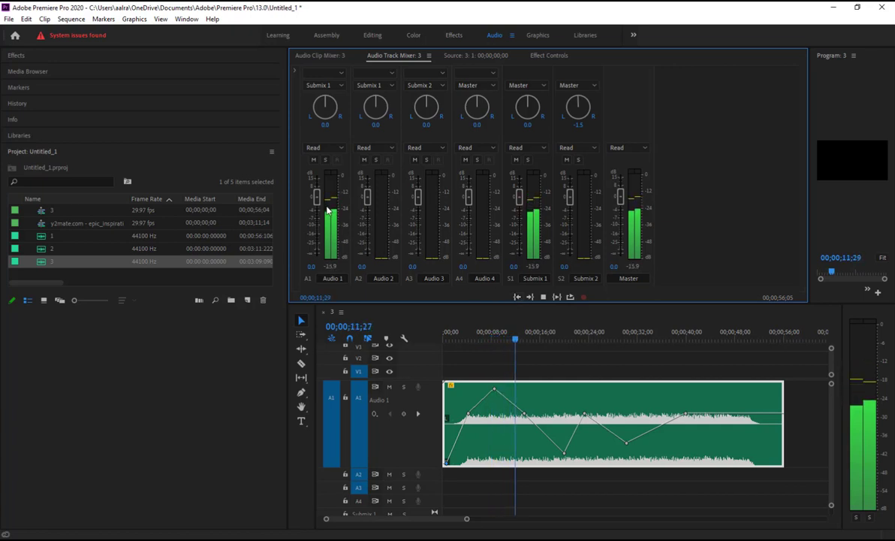
{"action": "left_click_drag", "start_coordinate": [319, 202], "coordinate": [302, 147]}
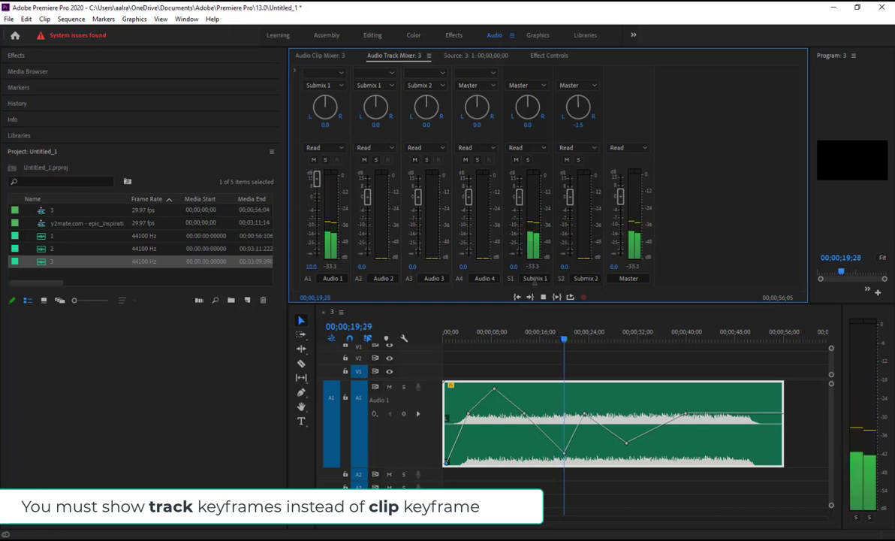
{"action": "left_click", "coordinate": [543, 296]}
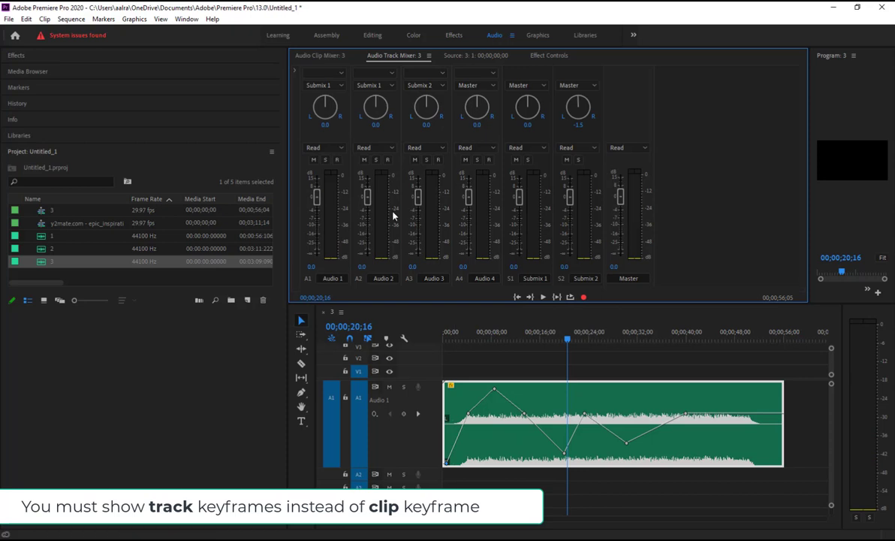
Set Audio 1's automation mode to Latch and return the playhead to the start of the sequence.
{"action": "left_click", "coordinate": [315, 146]}
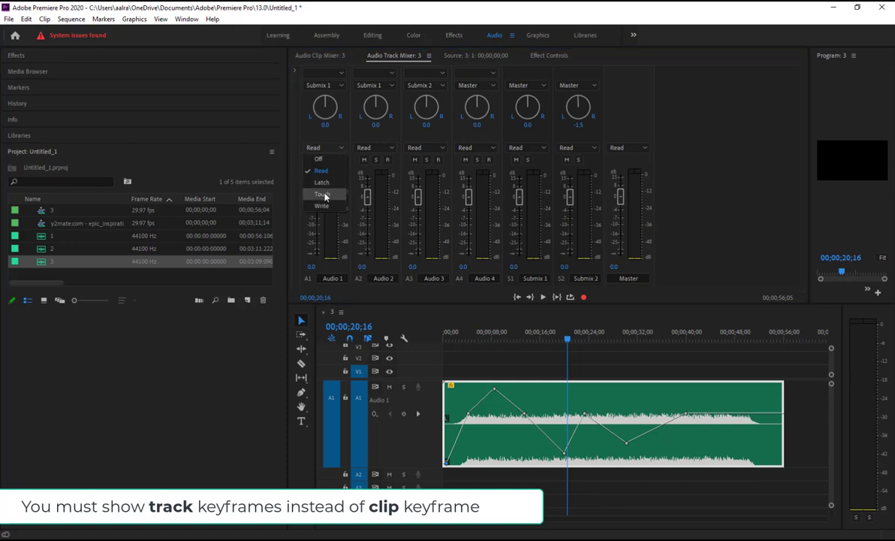
{"action": "left_click", "coordinate": [321, 182]}
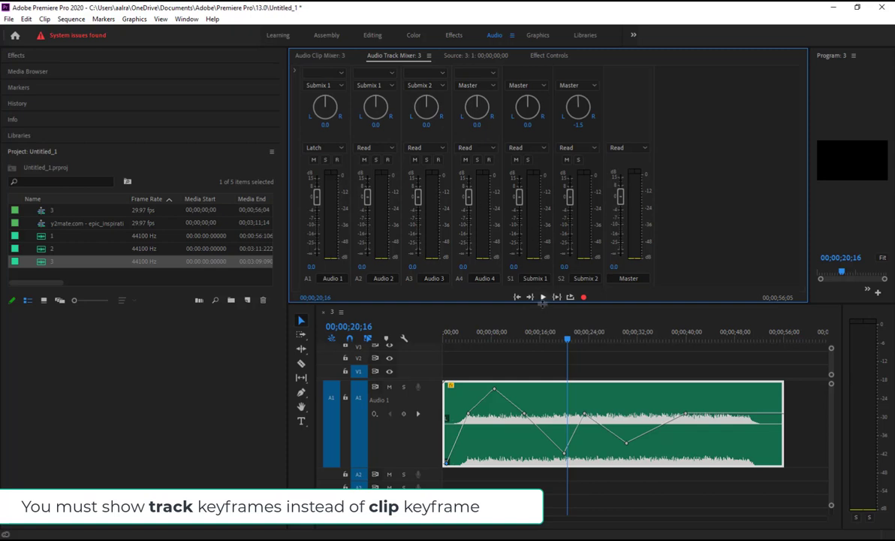
{"action": "left_click_drag", "start_coordinate": [568, 343], "coordinate": [423, 349]}
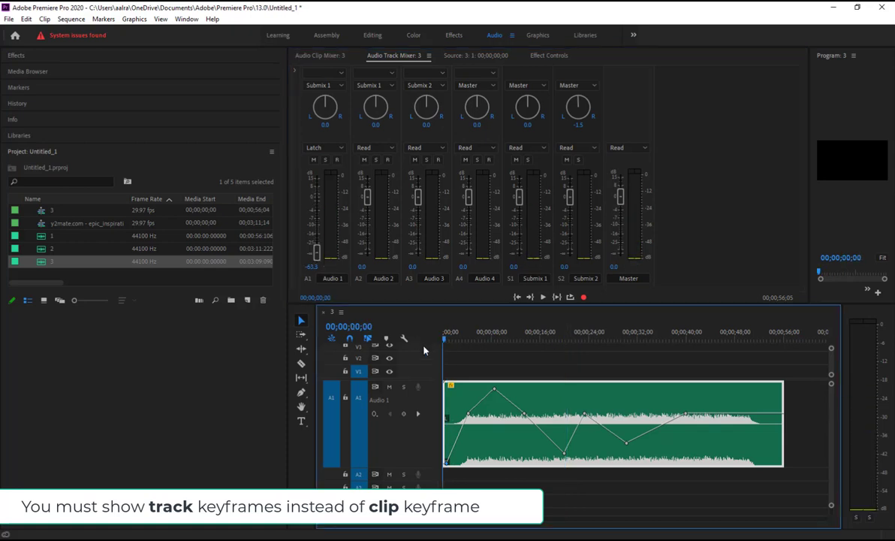
Undo the recent volume keyframe edits on the A1 clip.
{"action": "key", "text": "ctrl+z"}
{"action": "key", "text": "ctrl+z"}
{"action": "key", "text": "ctrl+z"}
{"action": "key", "text": "ctrl+z"}
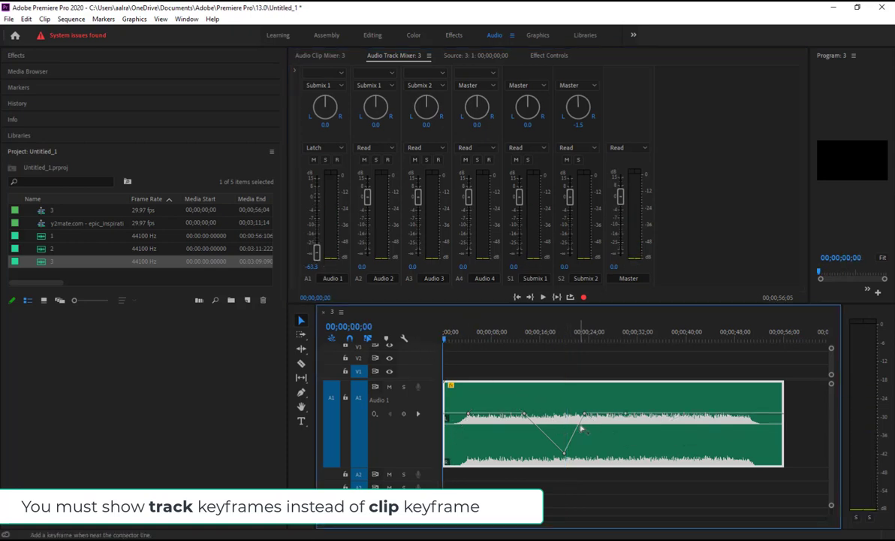
{"action": "key", "text": "ctrl+z"}
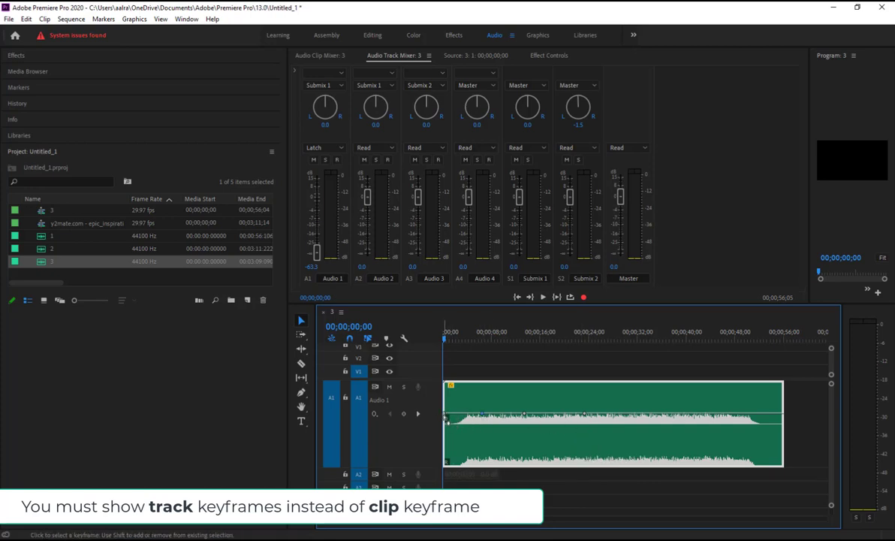
Pull the A1 clip's volume line down with keyframes at the clip's start and at about 18 seconds.
{"action": "left_click_drag", "start_coordinate": [446, 419], "coordinate": [445, 462]}
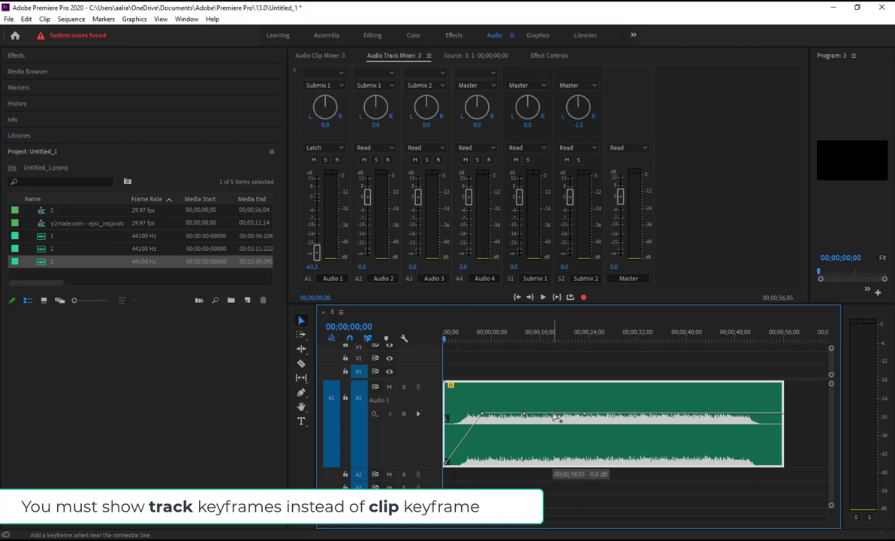
{"action": "left_click_drag", "start_coordinate": [555, 418], "coordinate": [551, 450]}
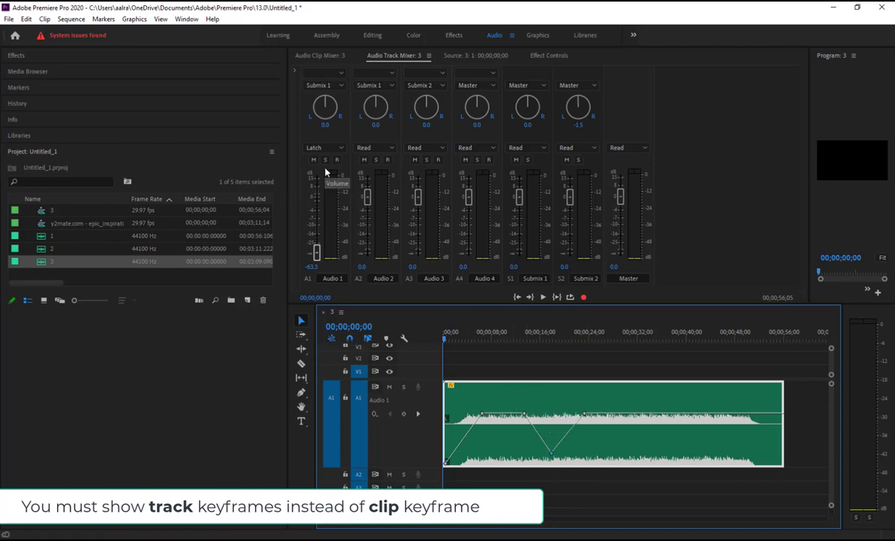
Play the sequence to about 23 seconds, return to the start, and raise the A1 clip's volume keyframes at about 6, 18 and 23 seconds.
{"action": "left_click", "coordinate": [543, 297]}
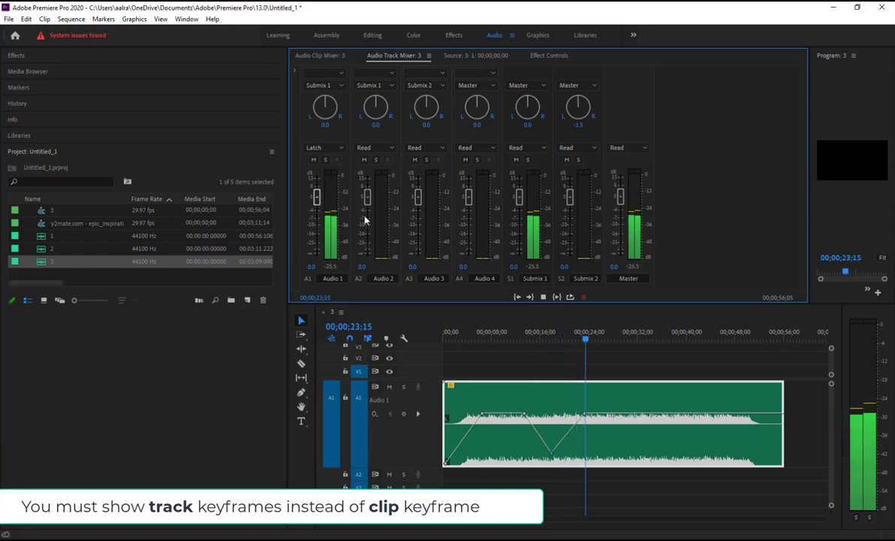
{"action": "left_click_drag", "start_coordinate": [591, 340], "coordinate": [348, 353]}
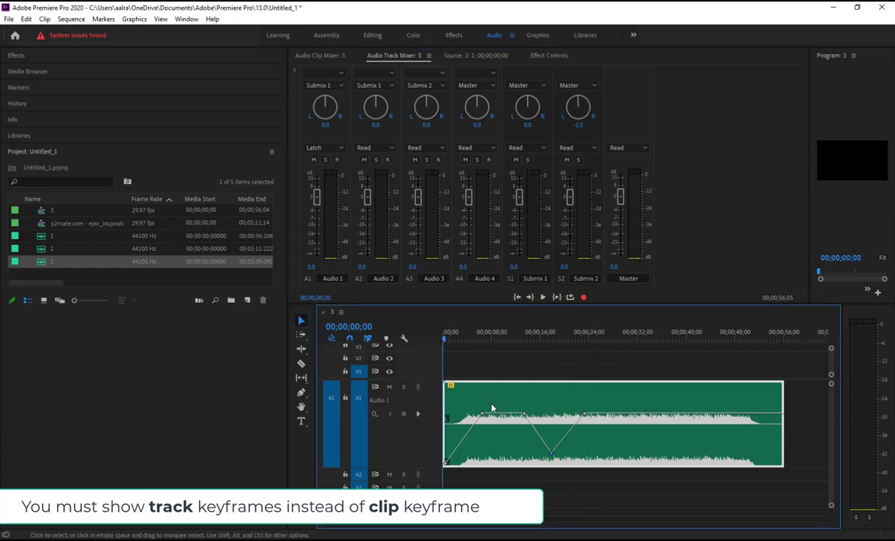
{"action": "left_click_drag", "start_coordinate": [482, 414], "coordinate": [480, 398]}
{"action": "left_click_drag", "start_coordinate": [549, 456], "coordinate": [550, 424]}
{"action": "left_click_drag", "start_coordinate": [584, 414], "coordinate": [581, 400]}
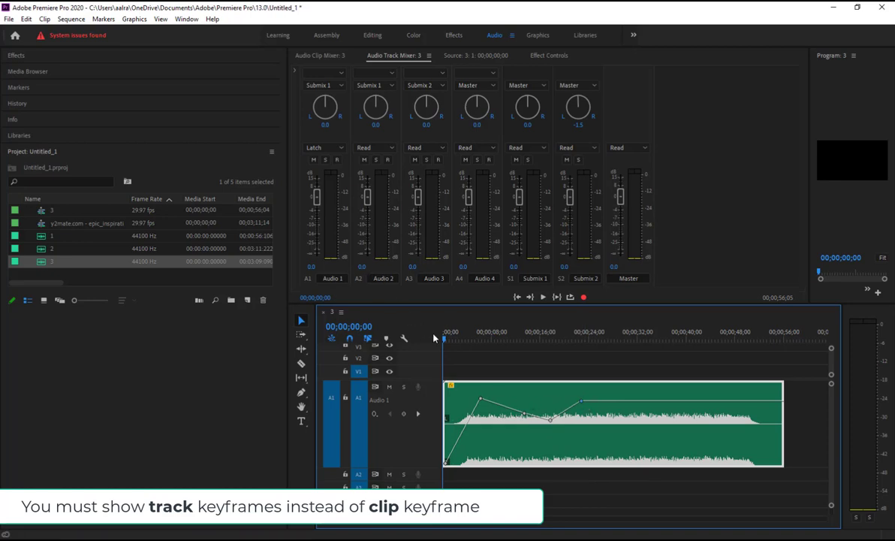
Play in Latch mode while riding Audio 1's fader down to −∞, stop at about 35 seconds, and return the playhead to the start.
{"action": "left_click", "coordinate": [542, 297]}
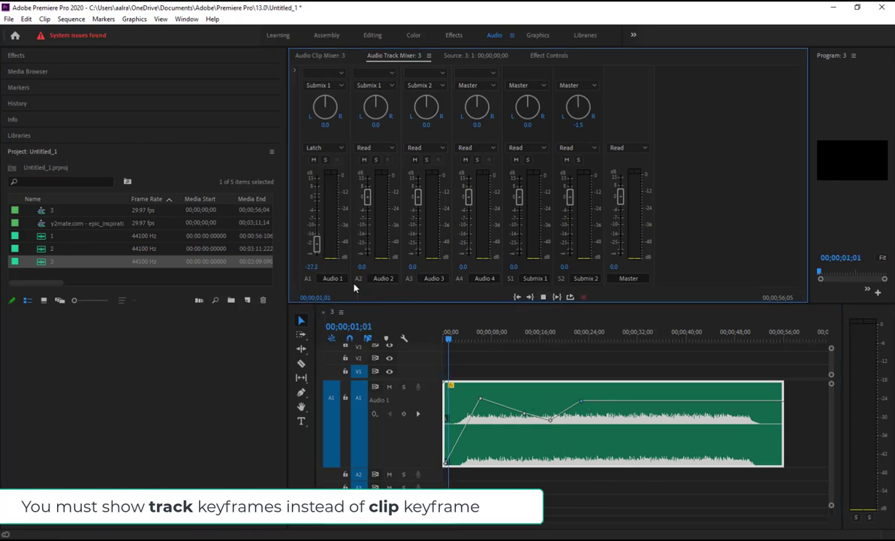
{"action": "left_click_drag", "start_coordinate": [316, 196], "coordinate": [319, 220]}
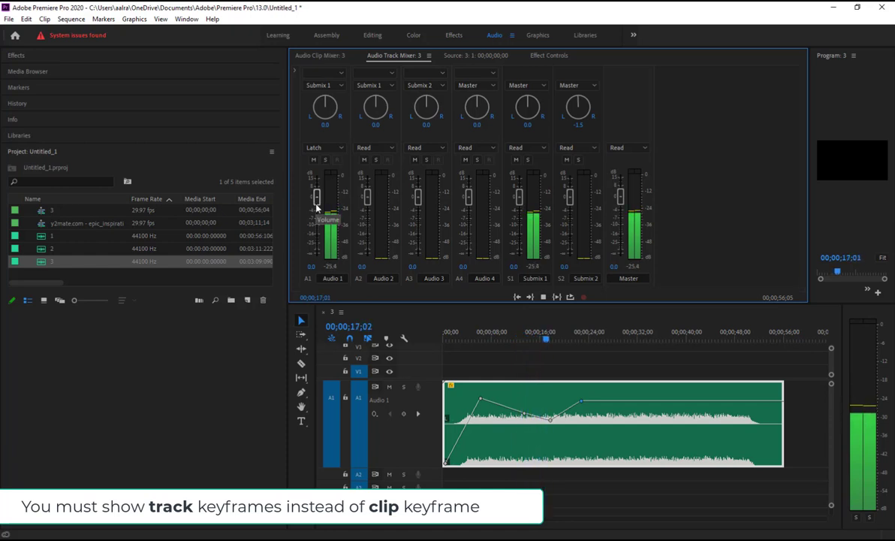
{"action": "left_click_drag", "start_coordinate": [317, 209], "coordinate": [316, 257]}
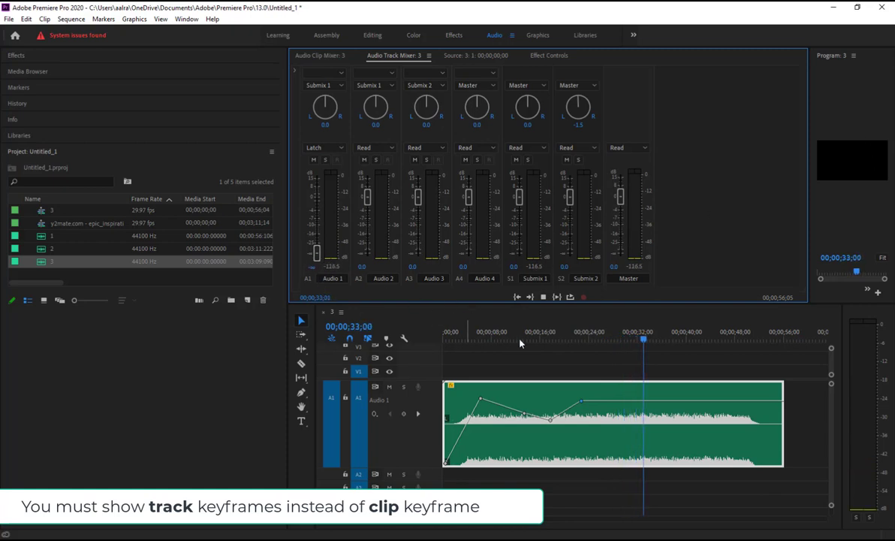
{"action": "left_click", "coordinate": [541, 297]}
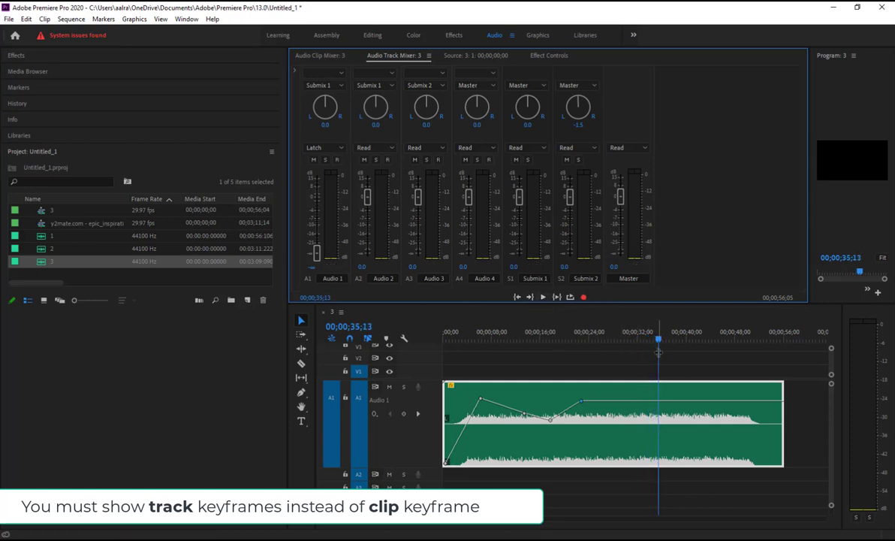
{"action": "left_click_drag", "start_coordinate": [659, 341], "coordinate": [377, 341]}
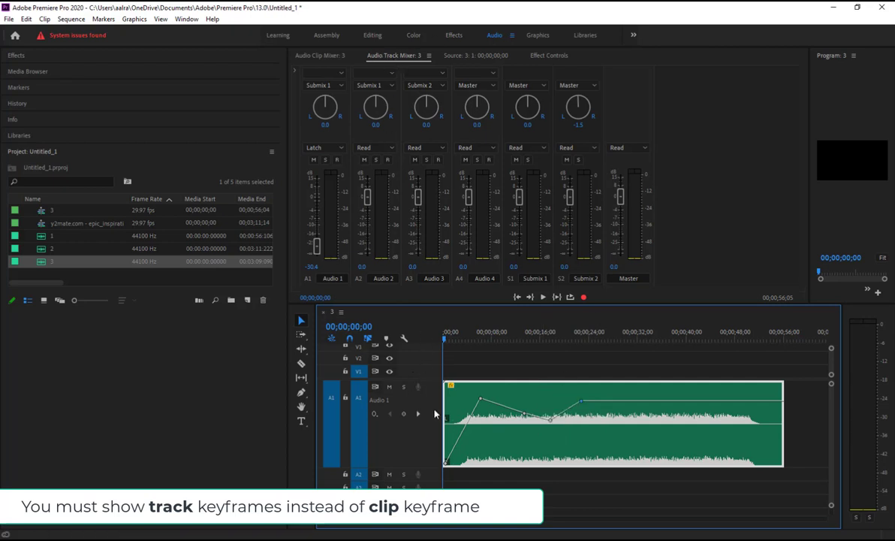
Display the Volume track keyframes instead of the clip keyframes on the Audio 1 track.
{"action": "left_click", "coordinate": [375, 414]}
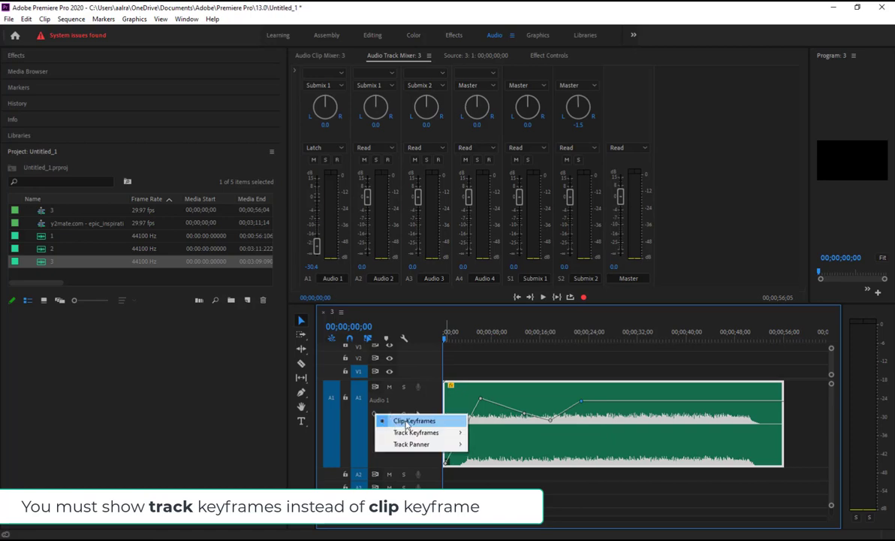
{"action": "mouse_move", "coordinate": [409, 433]}
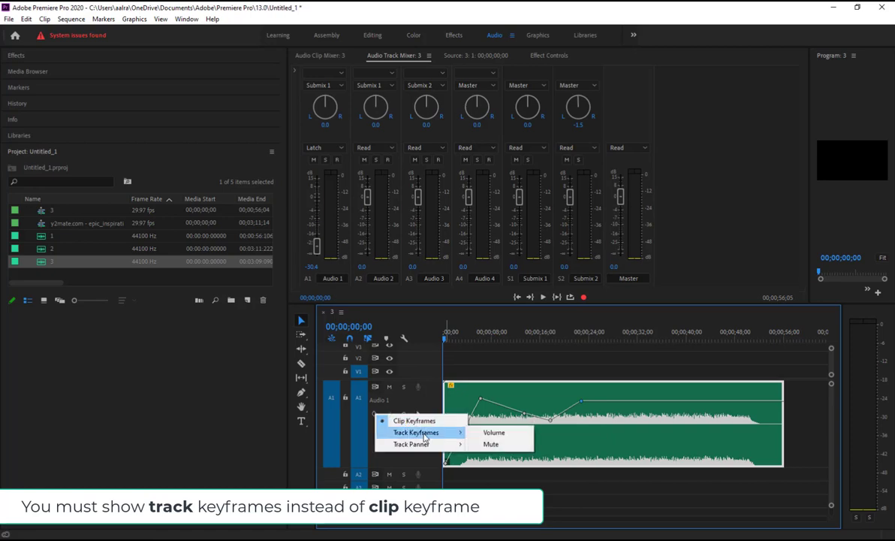
{"action": "left_click", "coordinate": [494, 433]}
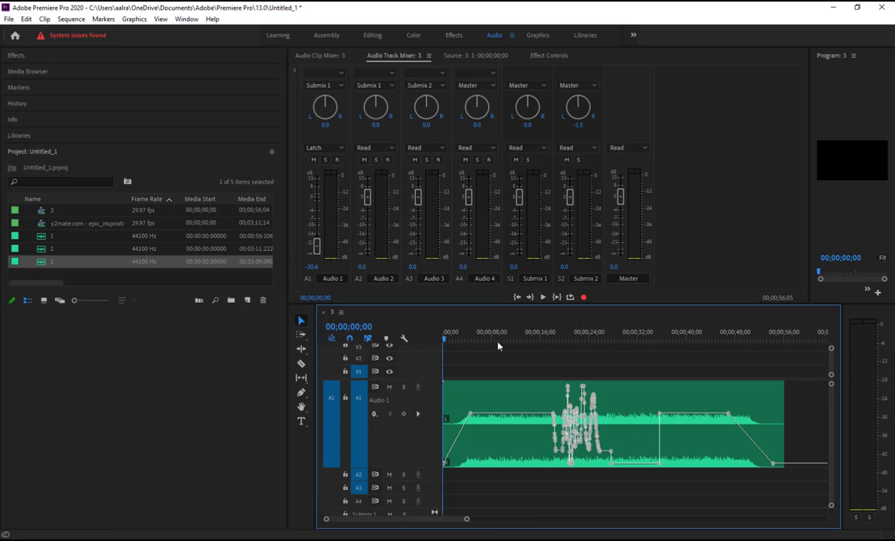
Scrub through the sequence and play it from the start and from about 15 seconds to examine Audio 1's recorded volume automation.
{"action": "left_click_drag", "start_coordinate": [496, 341], "coordinate": [614, 360]}
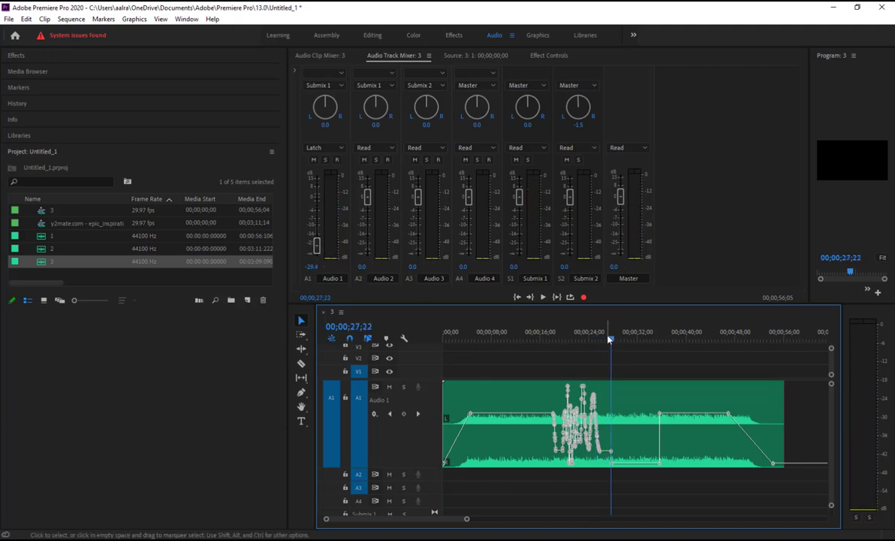
{"action": "left_click_drag", "start_coordinate": [611, 339], "coordinate": [617, 344]}
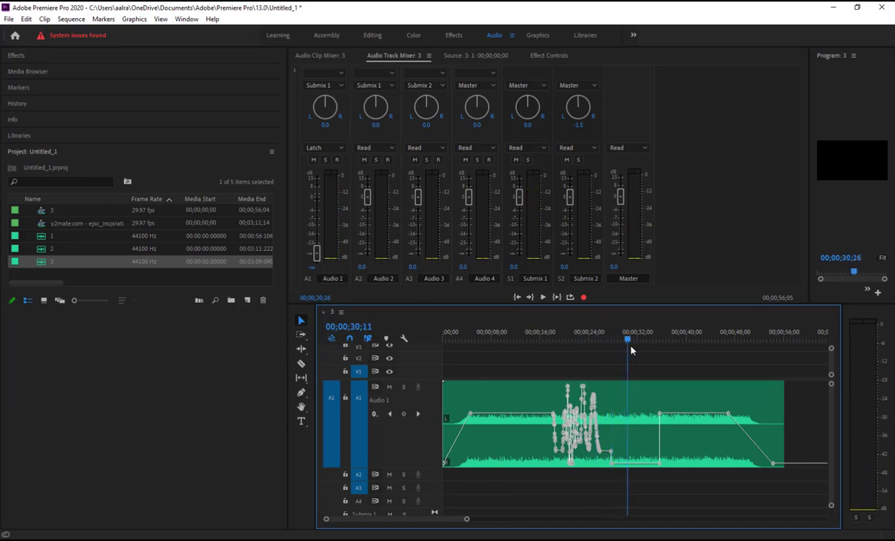
{"action": "left_click", "coordinate": [775, 342]}
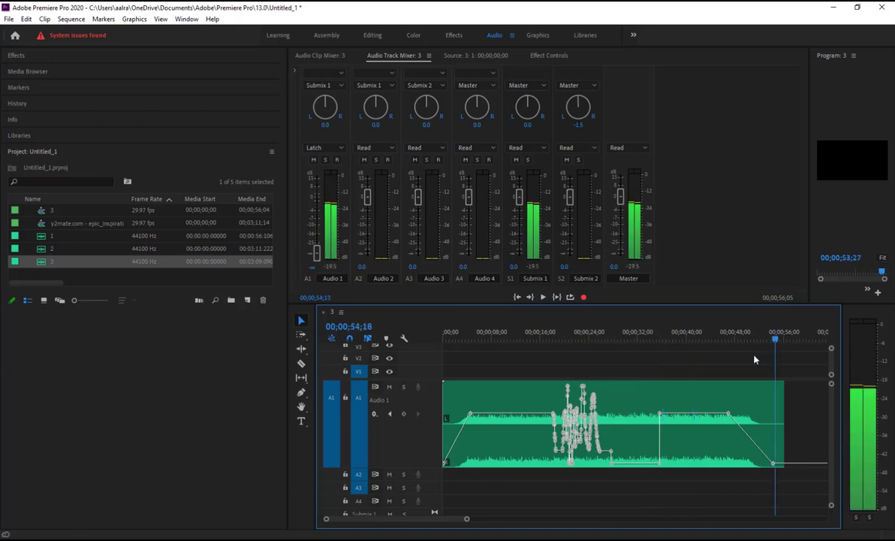
{"action": "left_click_drag", "start_coordinate": [754, 355], "coordinate": [401, 364]}
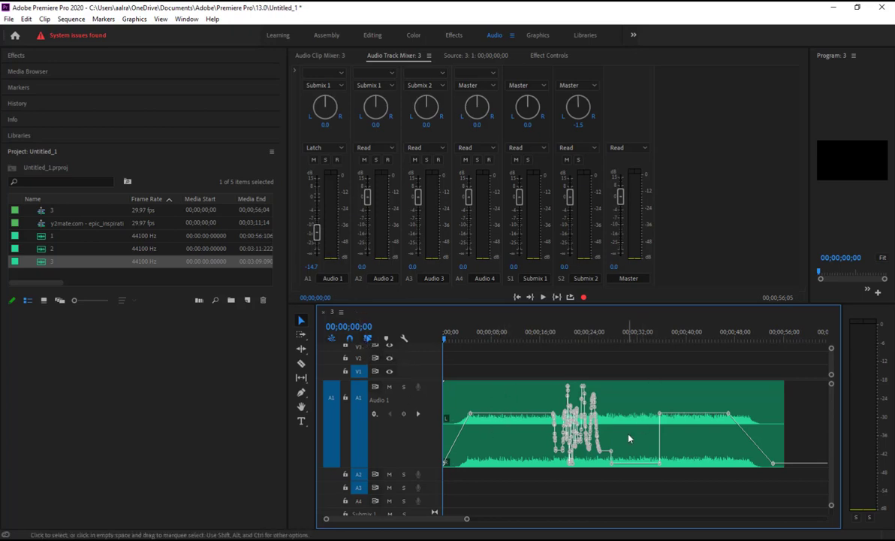
{"action": "key", "text": "space"}
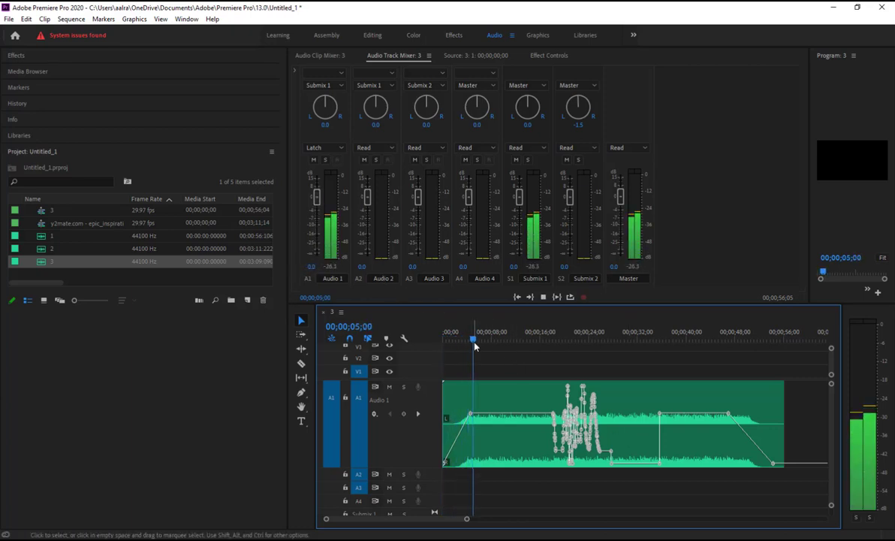
{"action": "left_click_drag", "start_coordinate": [472, 340], "coordinate": [536, 344]}
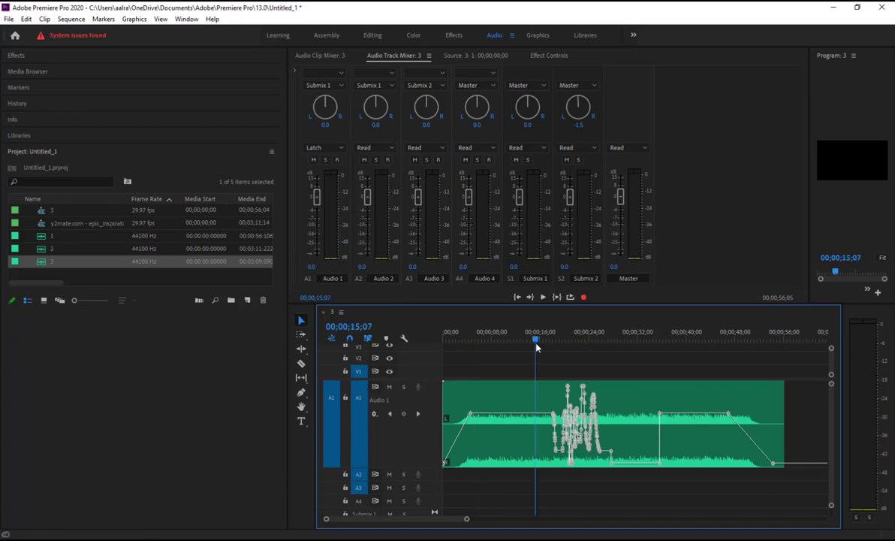
{"action": "left_click", "coordinate": [543, 297]}
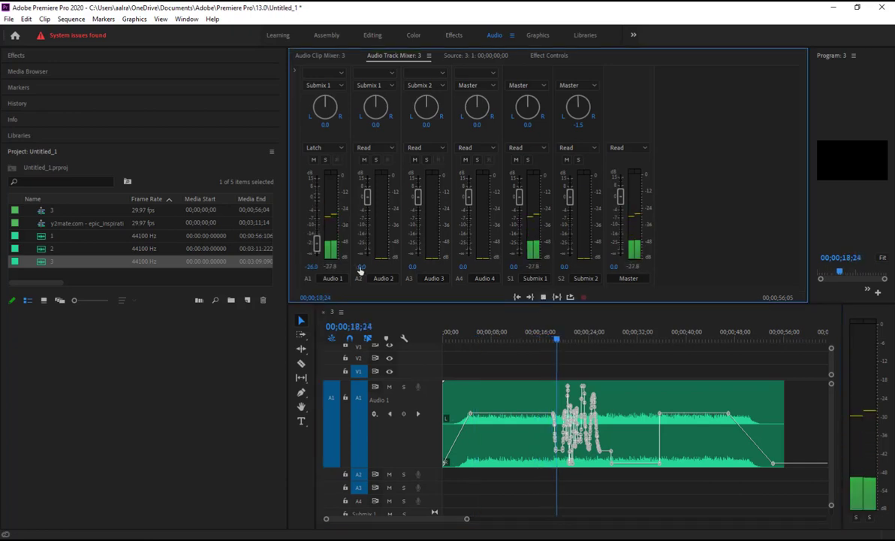
{"action": "mouse_move", "coordinate": [316, 197]}
{"action": "left_mouse_down"}
{"action": "mouse_move", "coordinate": [319, 244]}
{"action": "mouse_move", "coordinate": [327, 195]}
{"action": "left_mouse_up"}
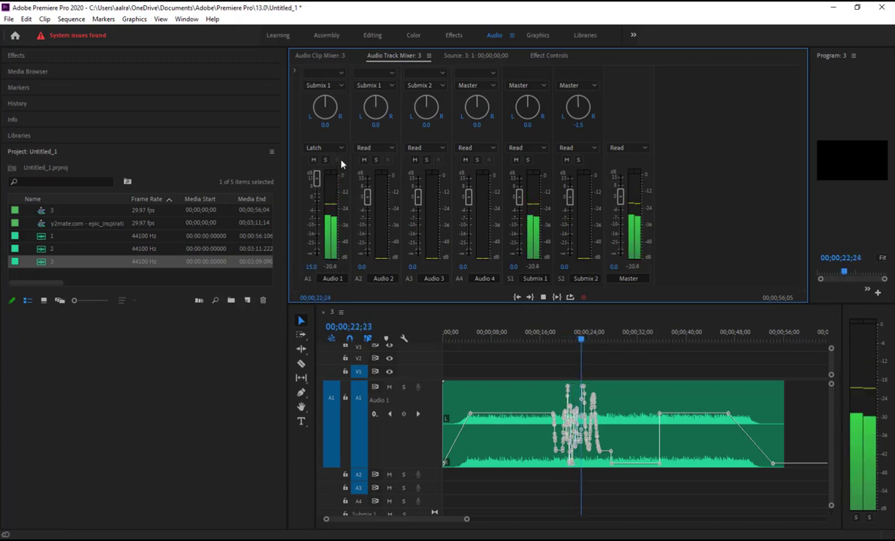
Set Audio 1's automation mode to Read during playback and return the playhead to the start of the sequence.
{"action": "left_click", "coordinate": [330, 147]}
{"action": "left_click", "coordinate": [321, 171]}
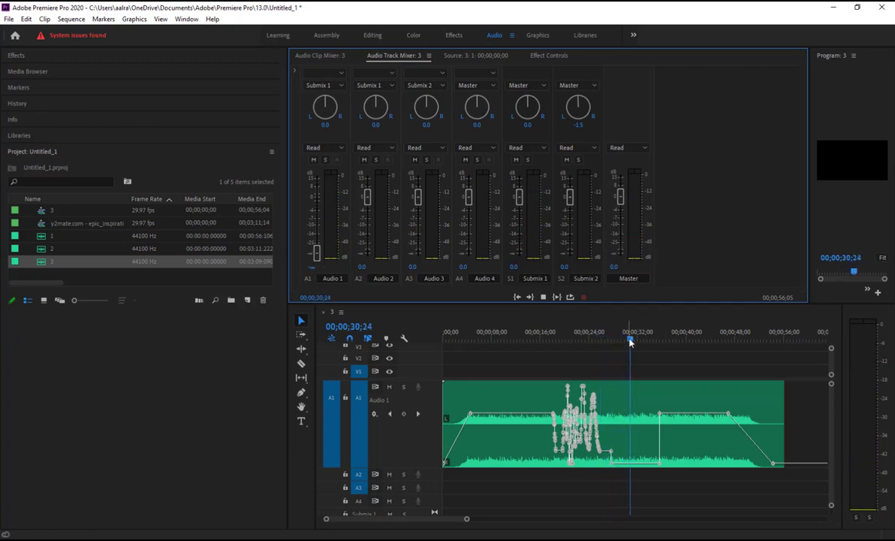
{"action": "left_click_drag", "start_coordinate": [630, 339], "coordinate": [407, 339]}
Record Audio 1's volume in Touch mode, riding its fader up and down during playback and stopping at about 27 seconds.
{"action": "left_click", "coordinate": [330, 148]}
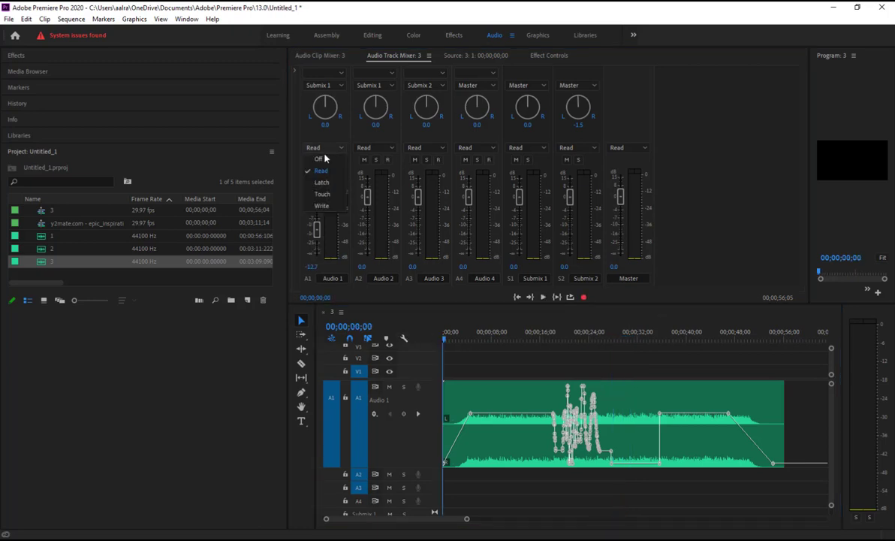
{"action": "left_click", "coordinate": [324, 196]}
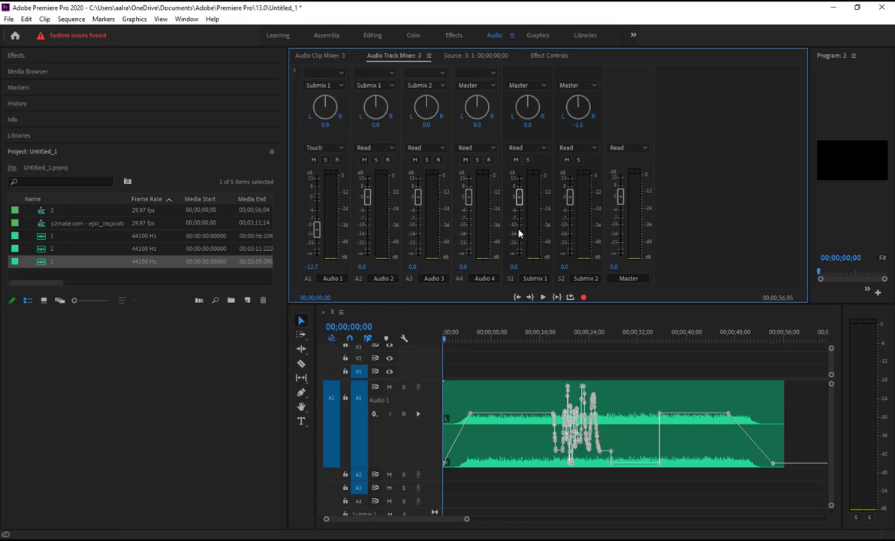
{"action": "left_click", "coordinate": [545, 299]}
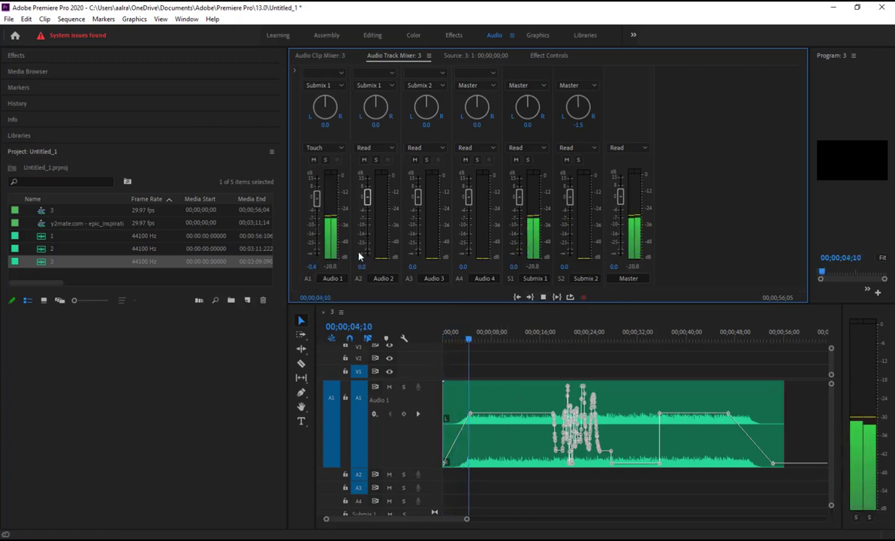
{"action": "left_click_drag", "start_coordinate": [316, 204], "coordinate": [321, 278]}
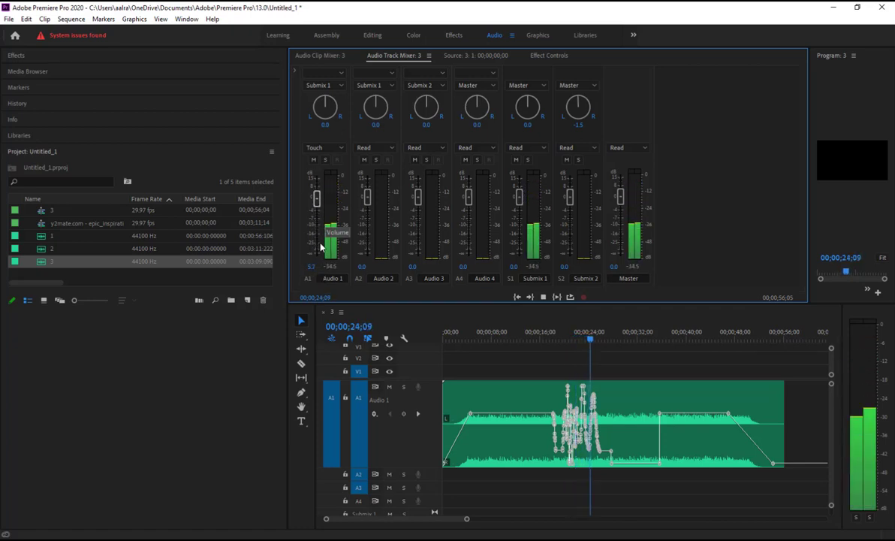
{"action": "left_click", "coordinate": [542, 296]}
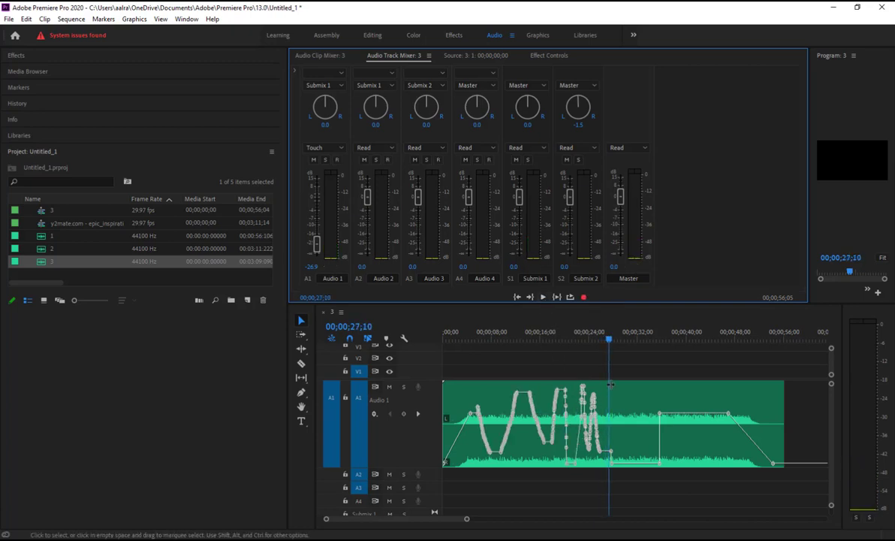
Set Audio 1's automation mode to Write and return the playhead from about 21 seconds to the start of the sequence.
{"action": "left_click_drag", "start_coordinate": [607, 339], "coordinate": [574, 382]}
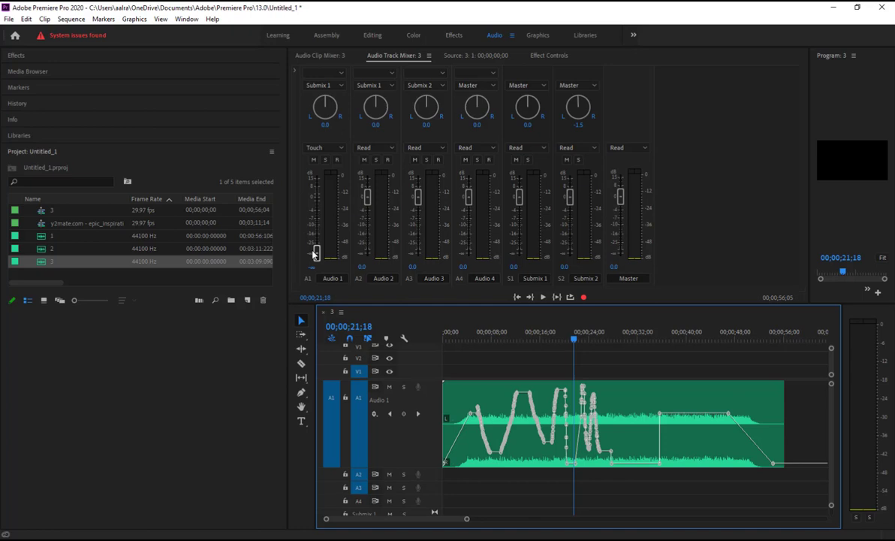
{"action": "left_click", "coordinate": [316, 148]}
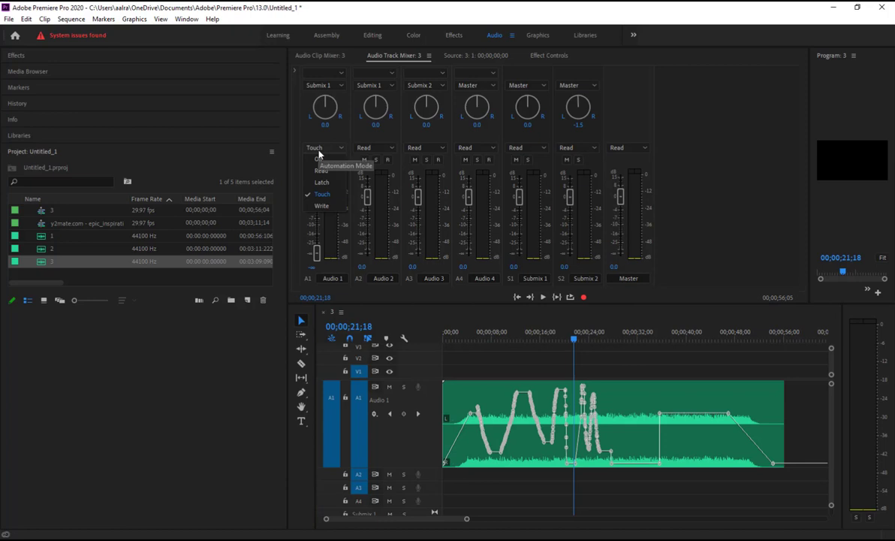
{"action": "left_click", "coordinate": [323, 206]}
{"action": "left_click", "coordinate": [573, 342]}
{"action": "key", "text": "Home"}
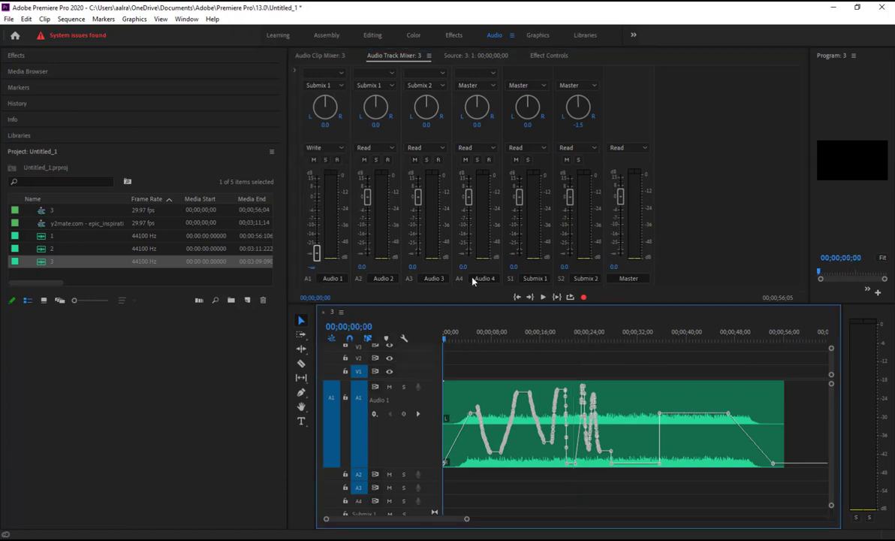
Play the sequence in Write mode, riding Audio 1's fader up and back down to −∞, and stop at about 21 seconds.
{"action": "left_click", "coordinate": [543, 297]}
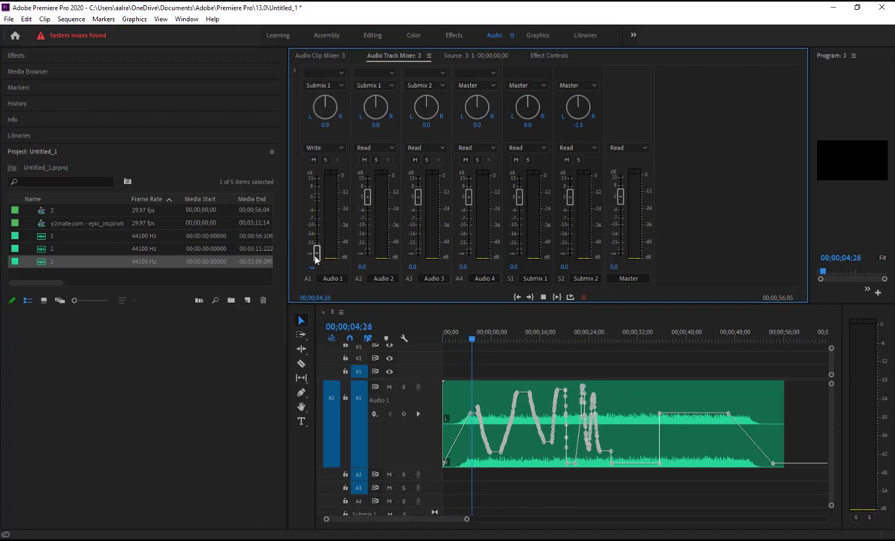
{"action": "left_click_drag", "start_coordinate": [316, 252], "coordinate": [315, 278]}
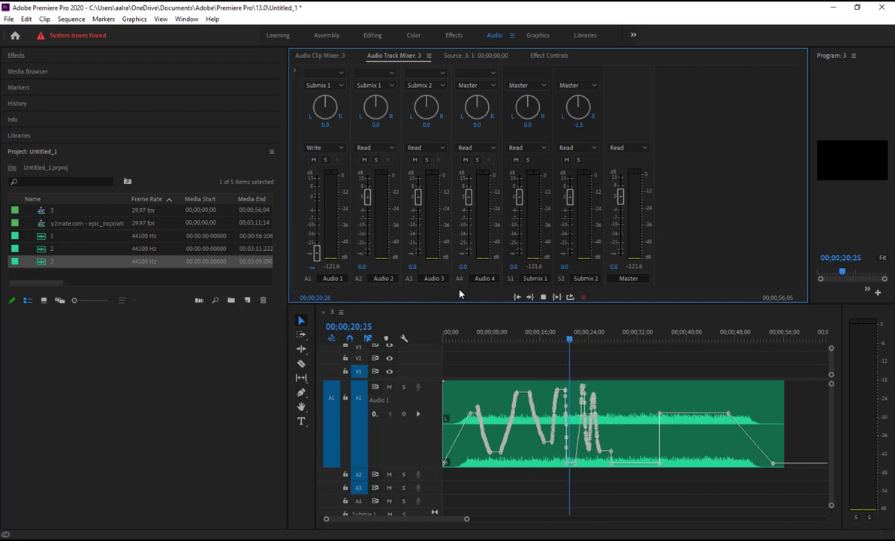
{"action": "left_click", "coordinate": [543, 297]}
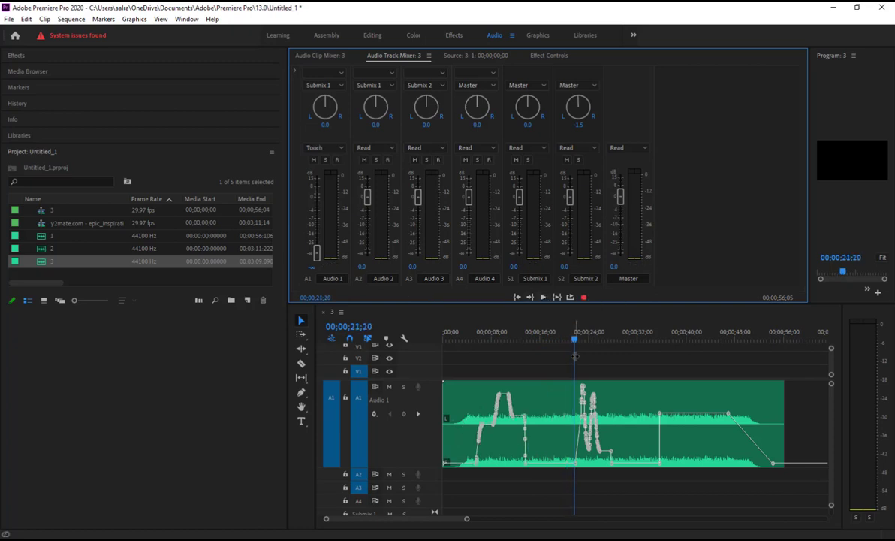
Play the sequence from about 14 seconds to review the written volume automation, and place the playhead at 00;00;19;15.
{"action": "left_click_drag", "start_coordinate": [574, 341], "coordinate": [535, 370]}
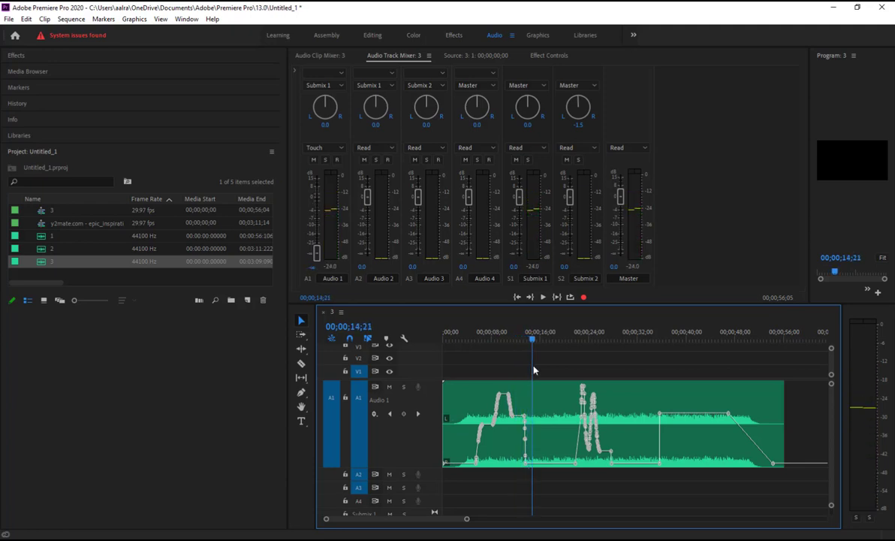
{"action": "left_click", "coordinate": [543, 297]}
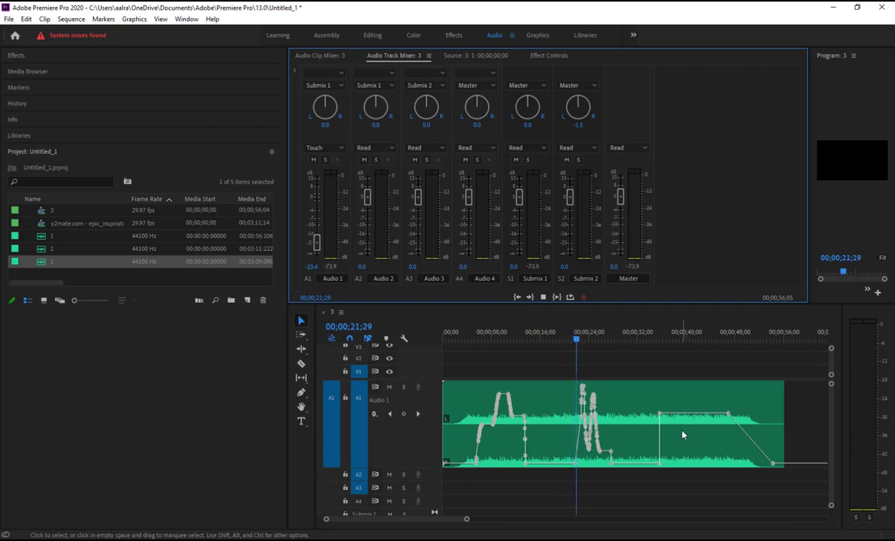
{"action": "left_click", "coordinate": [561, 339]}
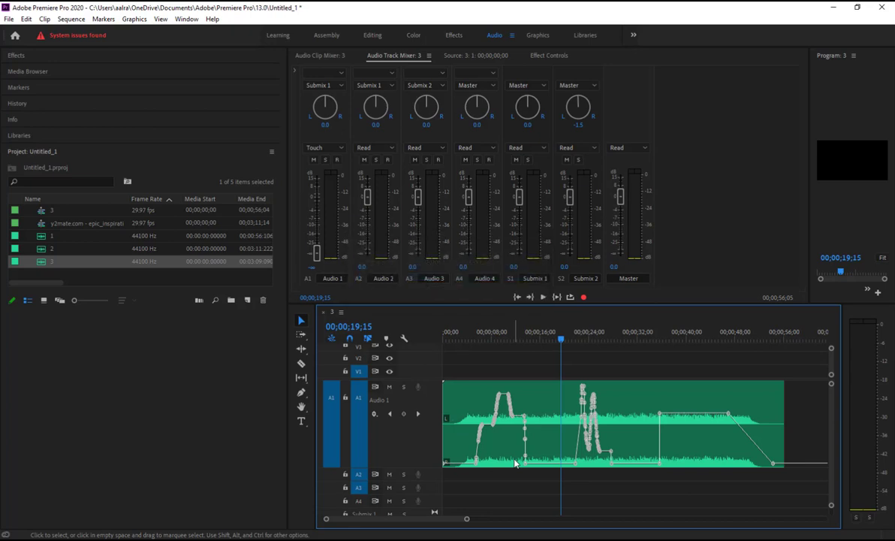
Switch the Audio 1 track's keyframe display from track volume back to clip keyframes.
{"action": "left_click", "coordinate": [375, 415]}
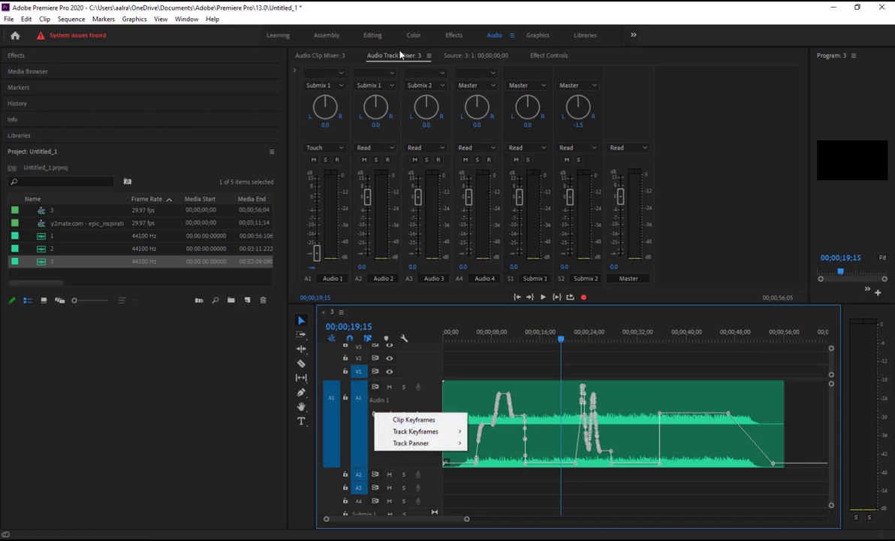
{"action": "mouse_move", "coordinate": [425, 431]}
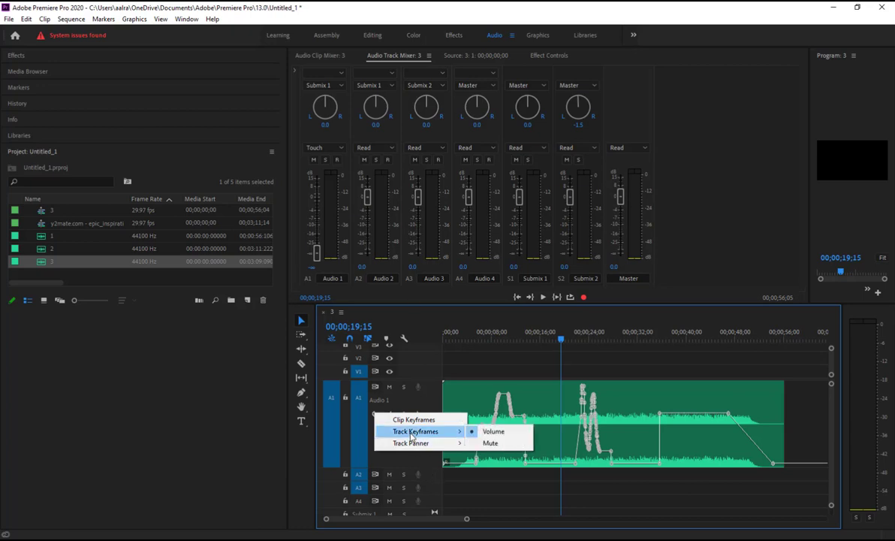
{"action": "left_click", "coordinate": [473, 432]}
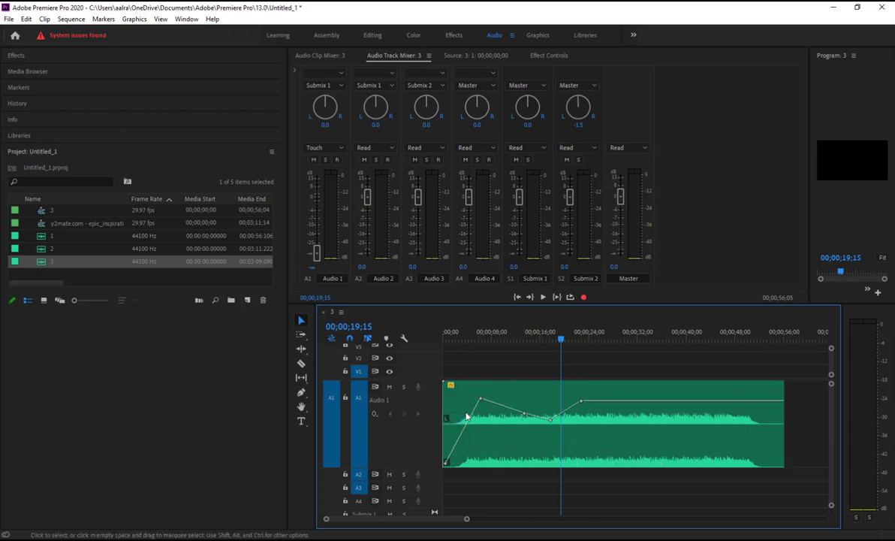